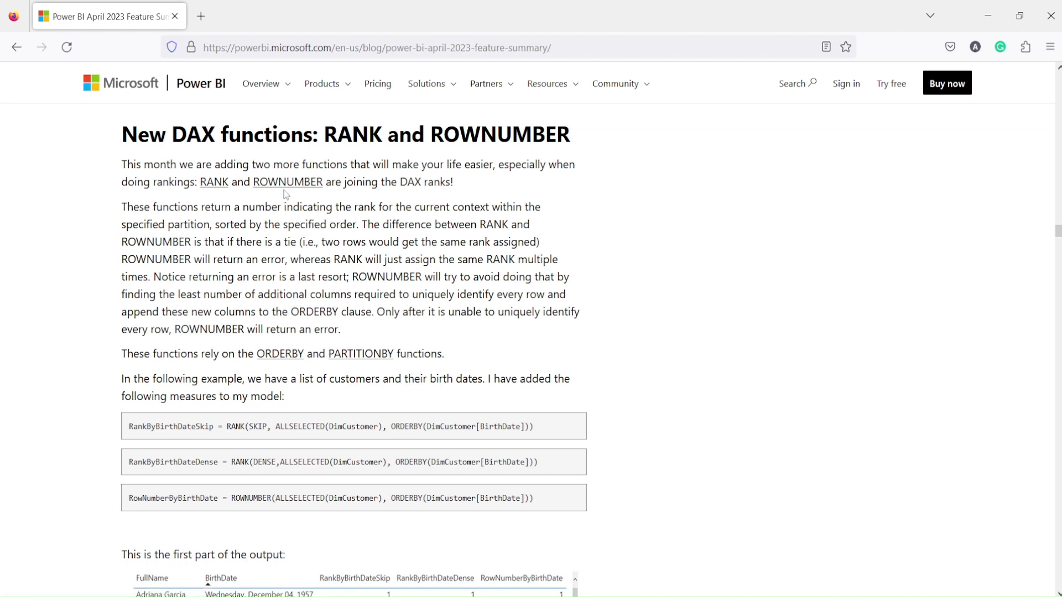
# - Review the RANK and ROWNUMBER section of the feature summary, including the sample measures and output tables
pyautogui.scroll(-5, 308, 243)
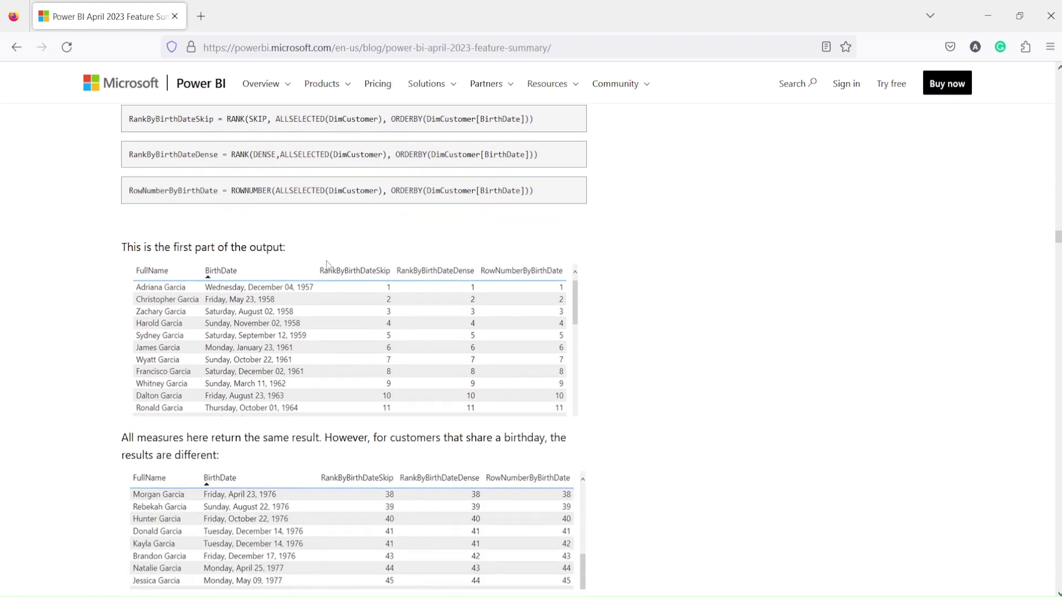
pyautogui.scroll(-3, 374, 310)
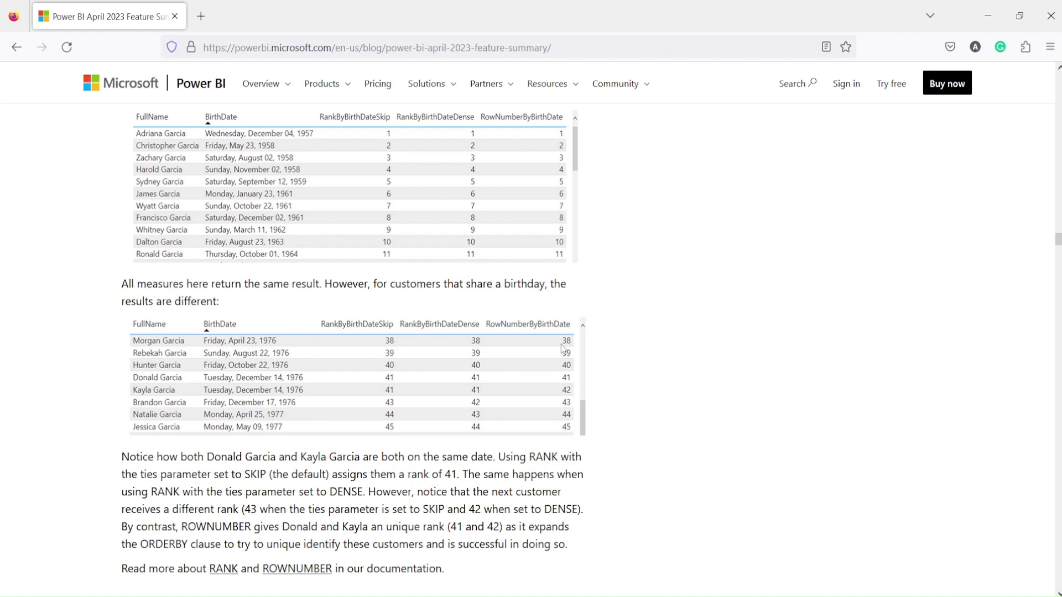
pyautogui.scroll(4, 419, 270)
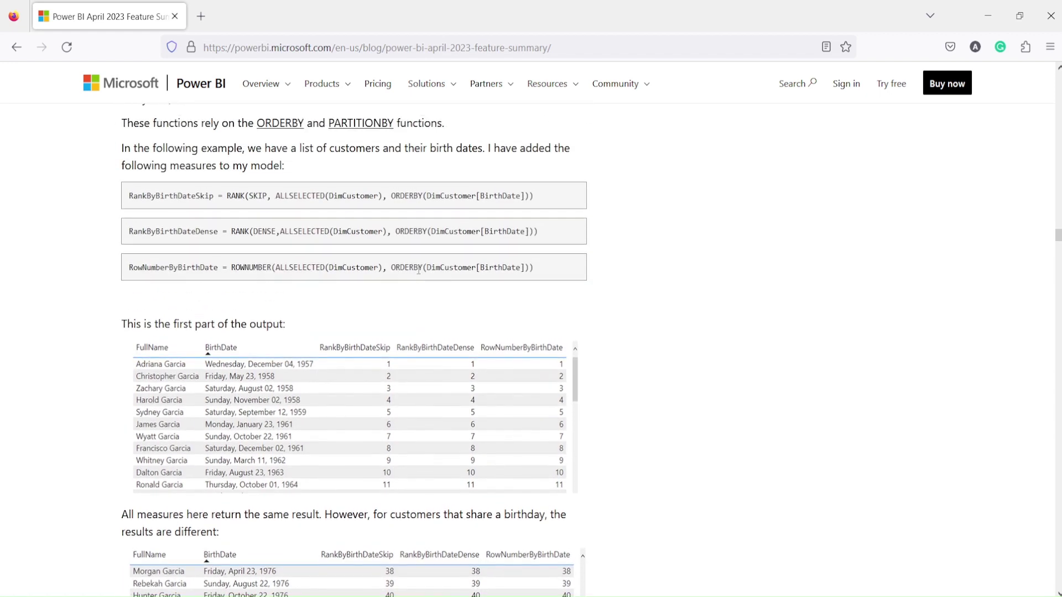
pyautogui.scroll(4, 419, 270)
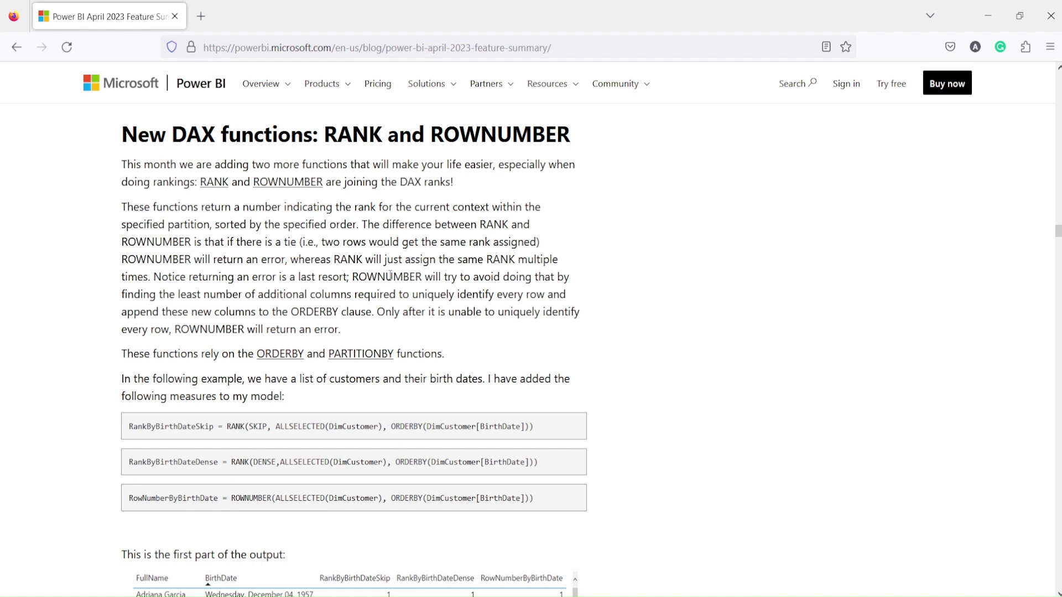
pyautogui.scroll(-2, 334, 274)
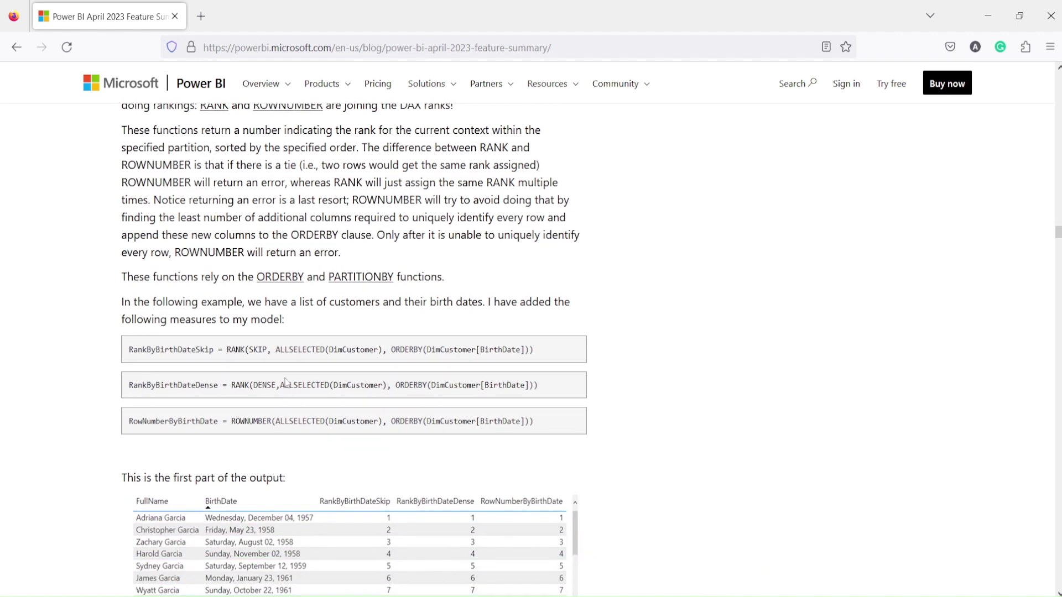
# - Examine the RowNumberByBirthDate formula, highlighting its ALLSELECTED and DimCustomer arguments and the whole expression
pyautogui.doubleClick(291, 421)
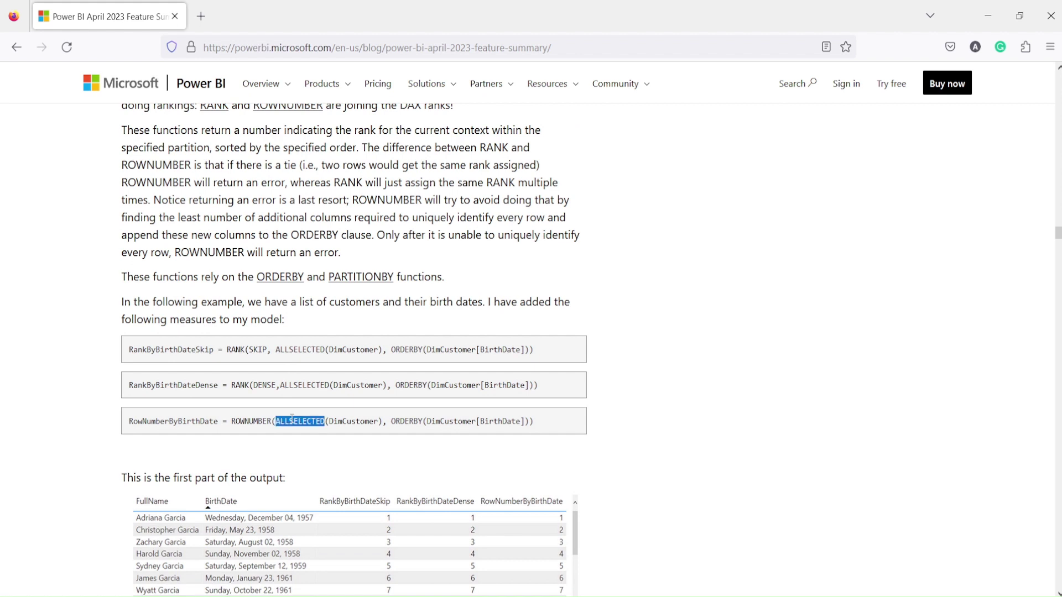
pyautogui.click(355, 421)
pyautogui.doubleClick(354, 421)
pyautogui.doubleClick(451, 421)
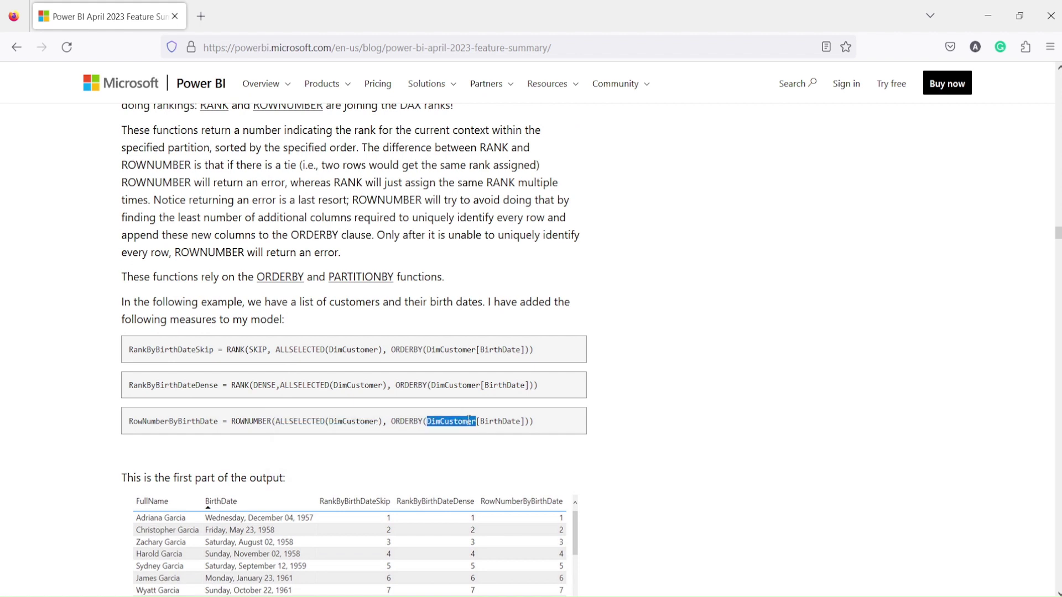
pyautogui.tripleClick(485, 422)
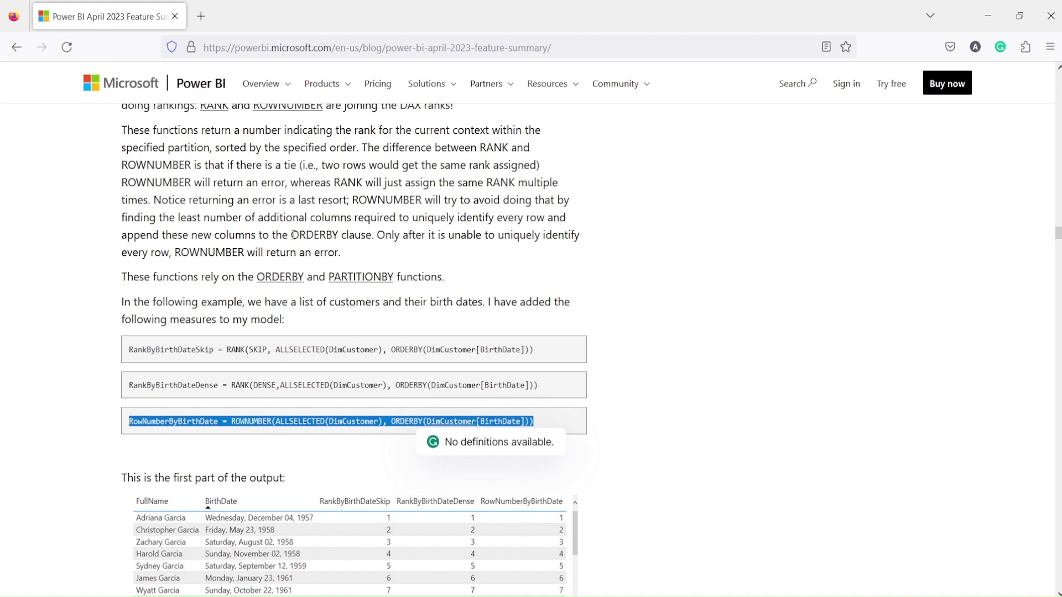
# - Open the linked ROWNUMBER documentation in a new browser tab and switch to it
pyautogui.scroll(2, 290, 238)
pyautogui.rightClick(296, 186)
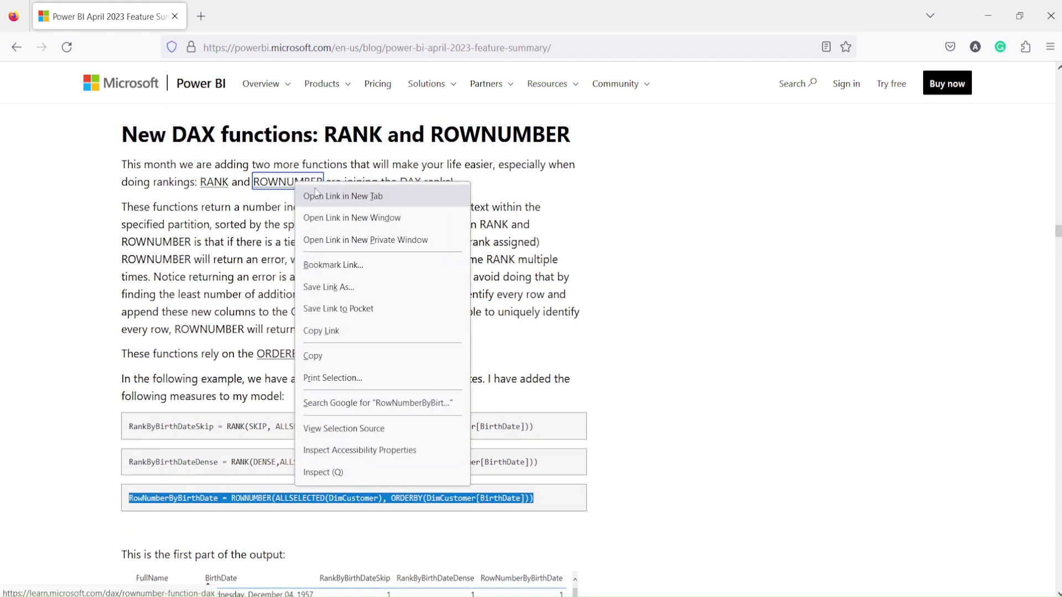
pyautogui.press('Escape')
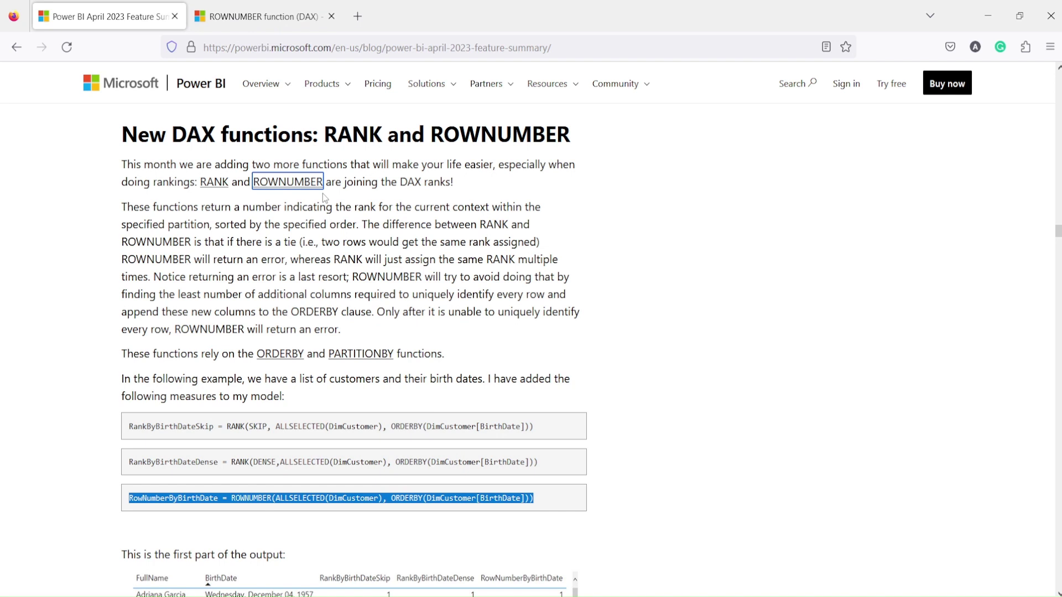
pyautogui.click(259, 21)
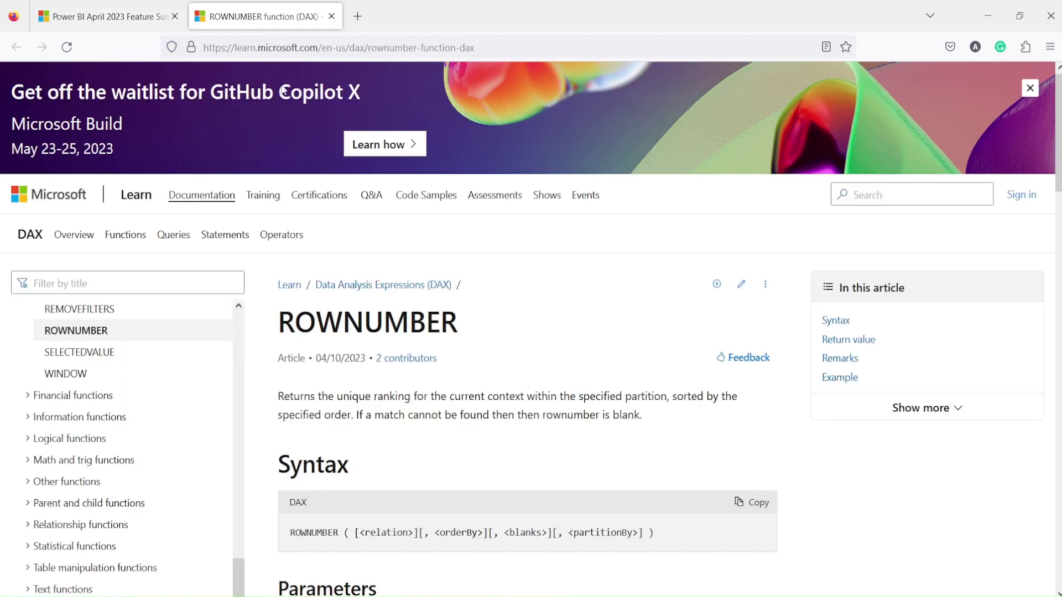
# - Examine the ROWNUMBER syntax and its relation, orderBy, blanks and partitionBy parameters
pyautogui.scroll(-3, 366, 232)
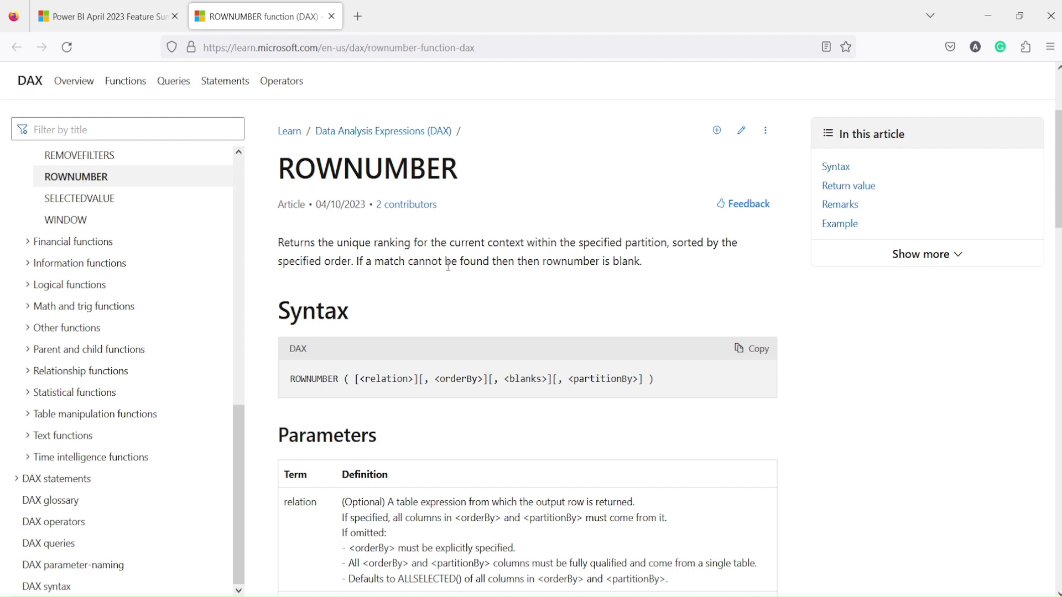
pyautogui.scroll(-1, 510, 258)
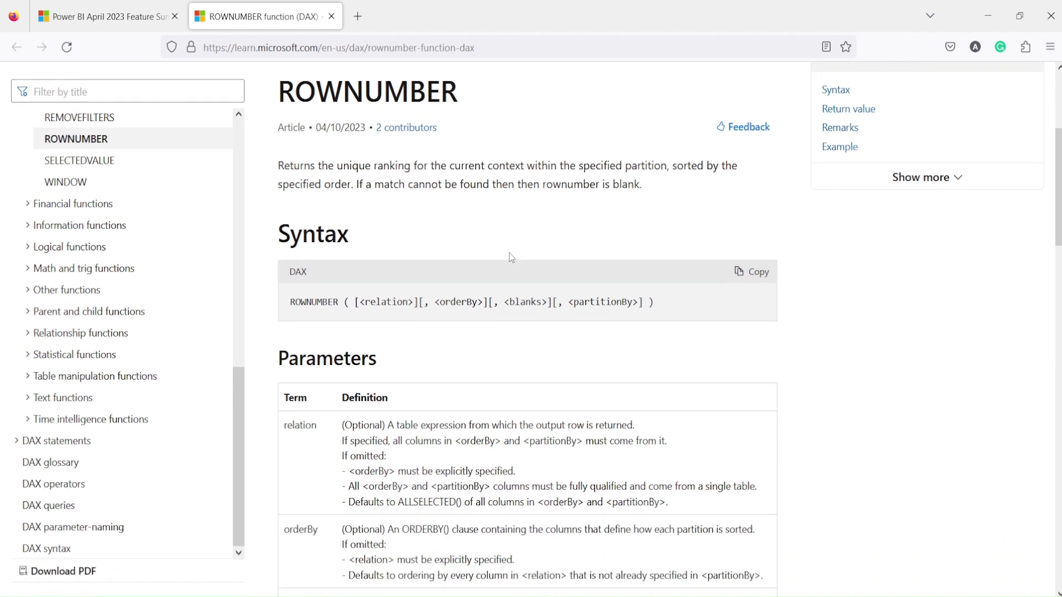
pyautogui.scroll(-1, 511, 257)
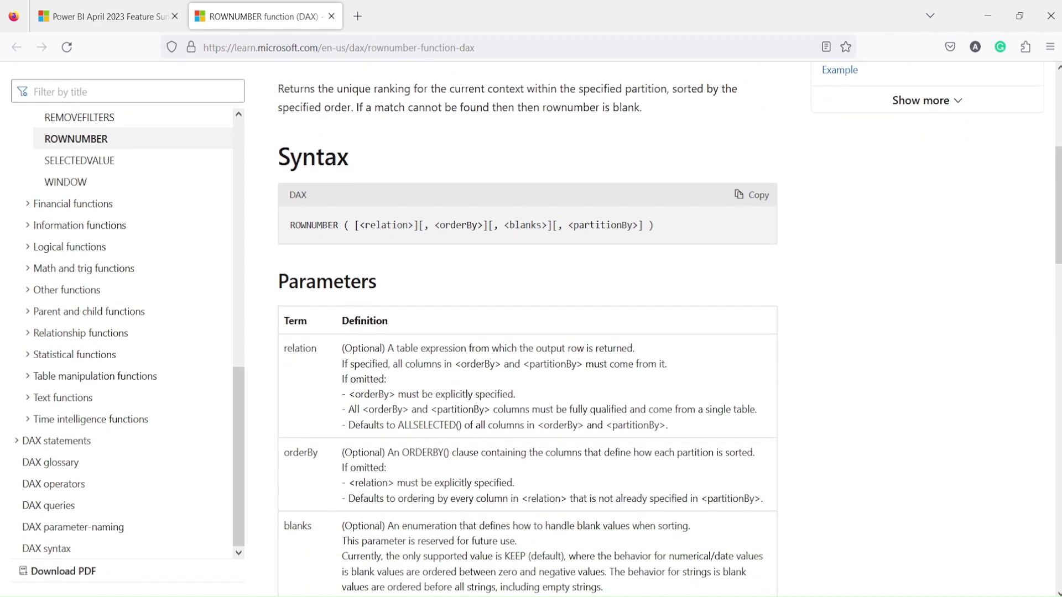
pyautogui.moveTo(287, 219)
pyautogui.mouseDown()
pyautogui.moveTo(330, 234)
pyautogui.moveTo(419, 236)
pyautogui.mouseUp()
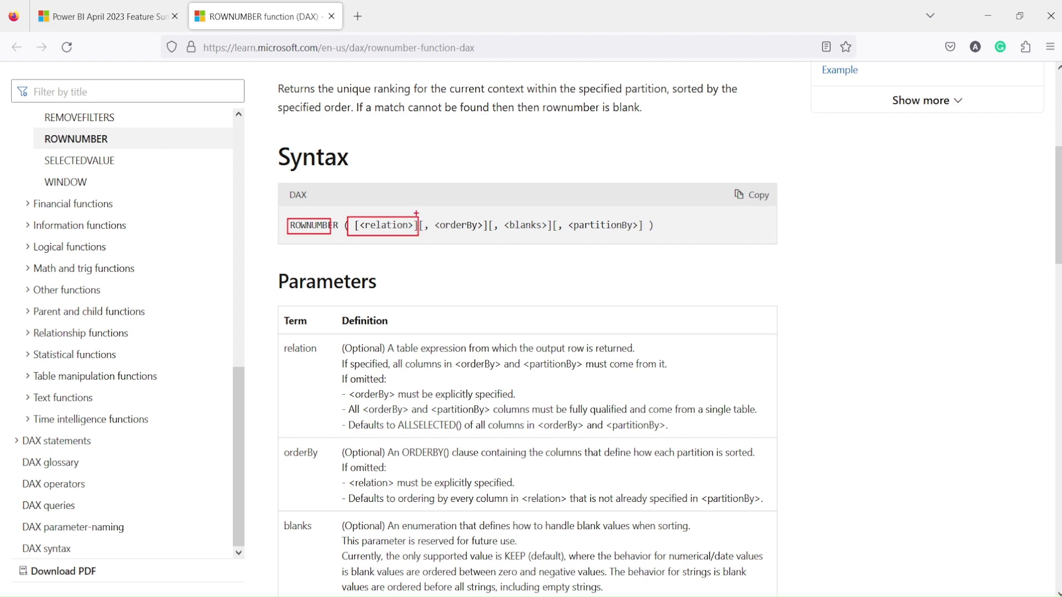
pyautogui.moveTo(419, 216)
pyautogui.mouseDown()
pyautogui.moveTo(437, 234)
pyautogui.moveTo(490, 238)
pyautogui.mouseUp()
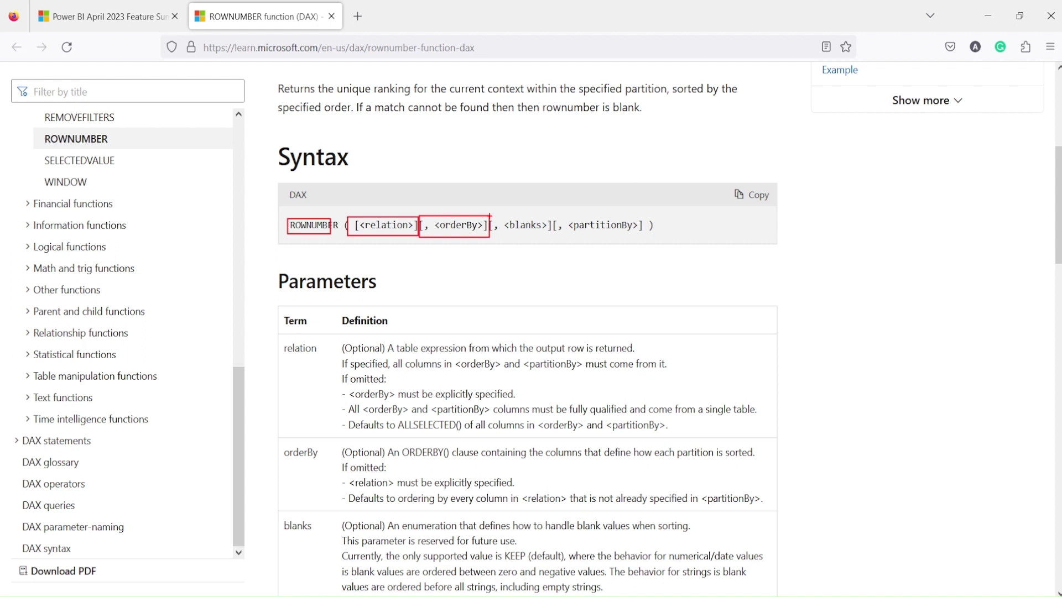
pyautogui.moveTo(490, 216)
pyautogui.mouseDown()
pyautogui.moveTo(494, 236)
pyautogui.moveTo(648, 240)
pyautogui.mouseUp()
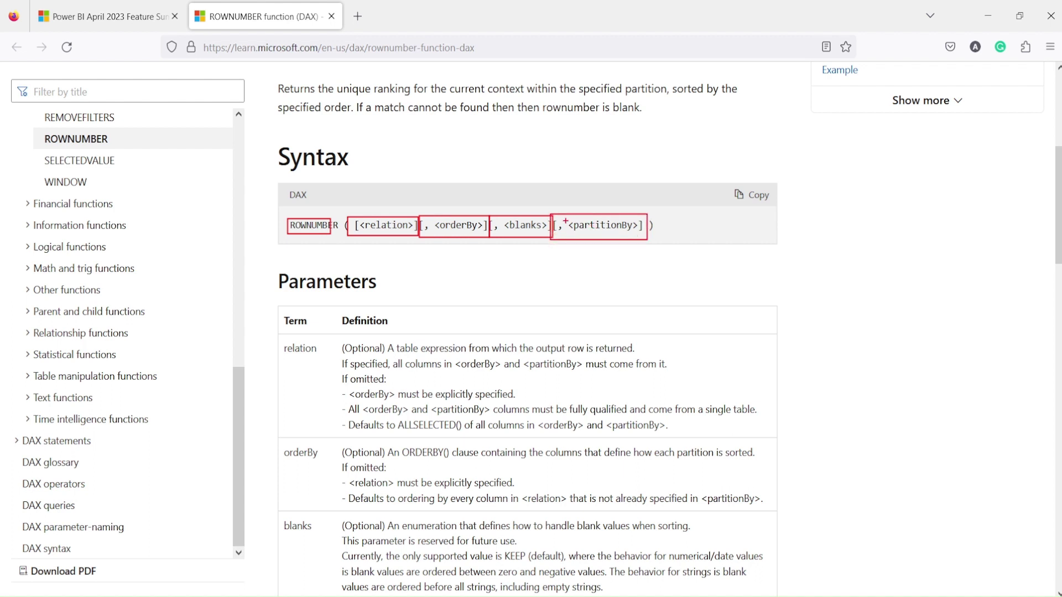
pyautogui.press('Escape')
# - Return to the feature summary post and review the ranking results for customers sharing a birthday
pyautogui.click(138, 18)
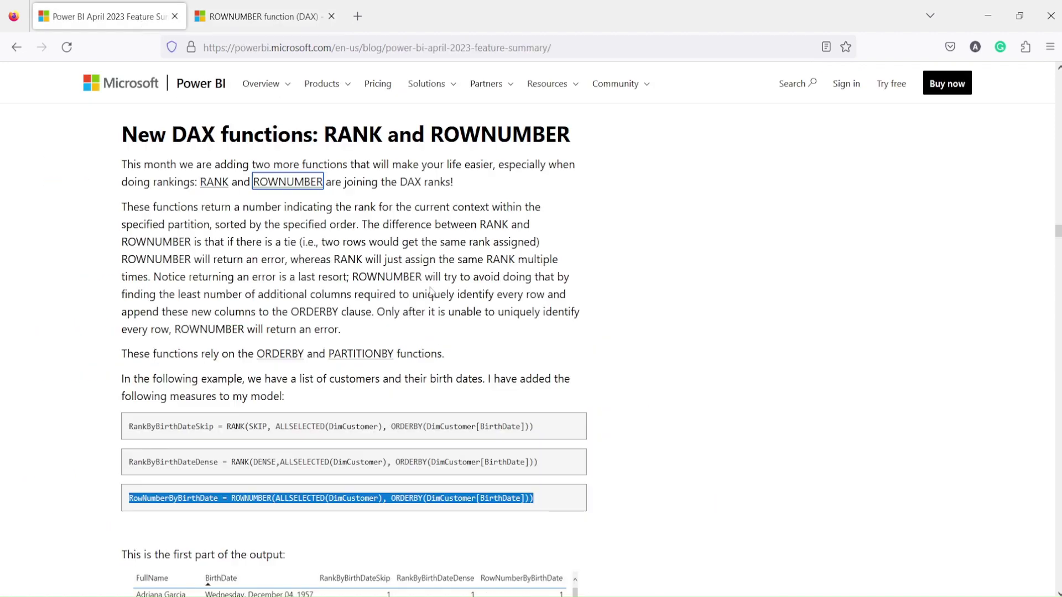
pyautogui.scroll(-2, 421, 310)
pyautogui.scroll(-2, 400, 317)
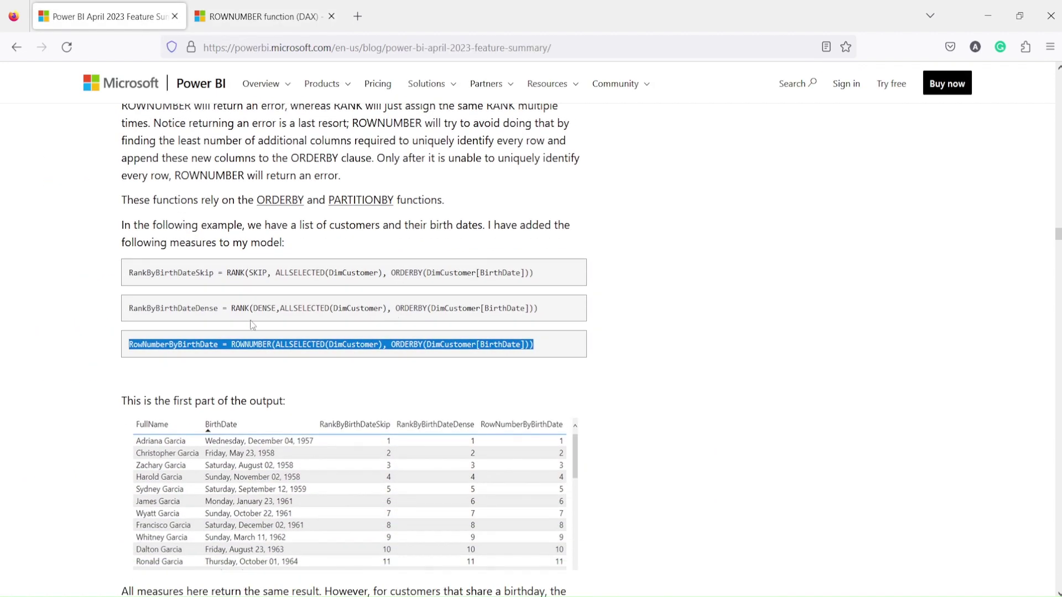
pyautogui.scroll(-3, 504, 325)
pyautogui.scroll(-5, 504, 325)
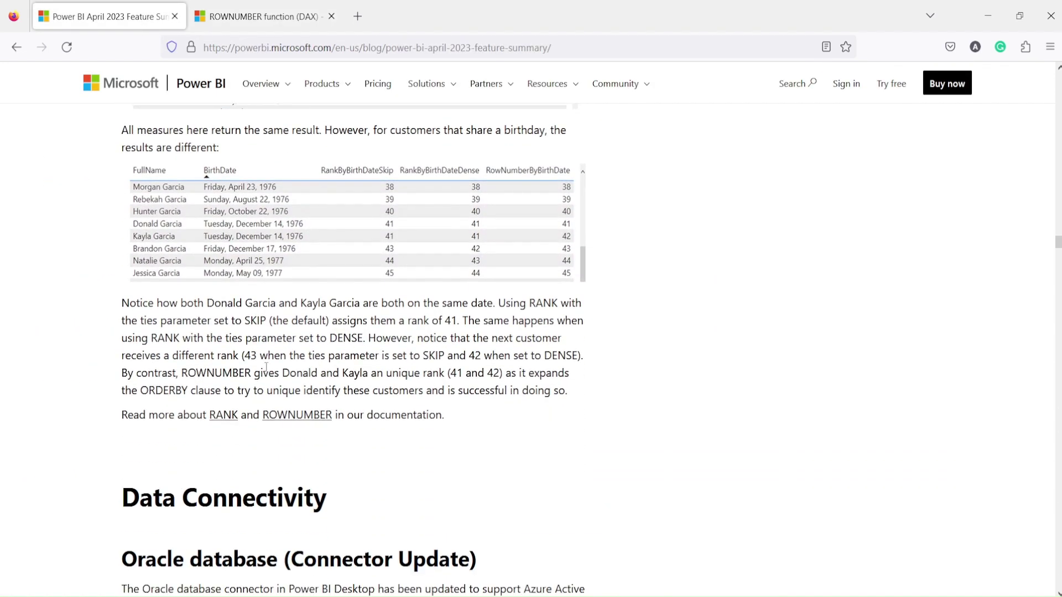
# - Examine the BiggestSpender example in the ORDERBY update section, highlighting the CALCULATE expression, and revisit the explanation of tied ranks
pyautogui.scroll(16, 307, 354)
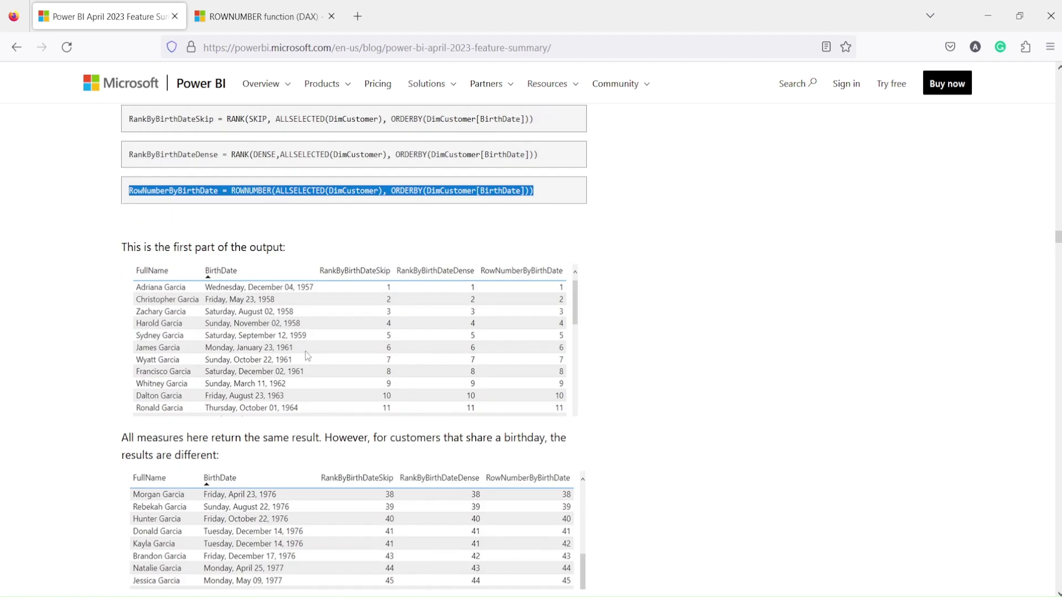
pyautogui.scroll(10, 306, 352)
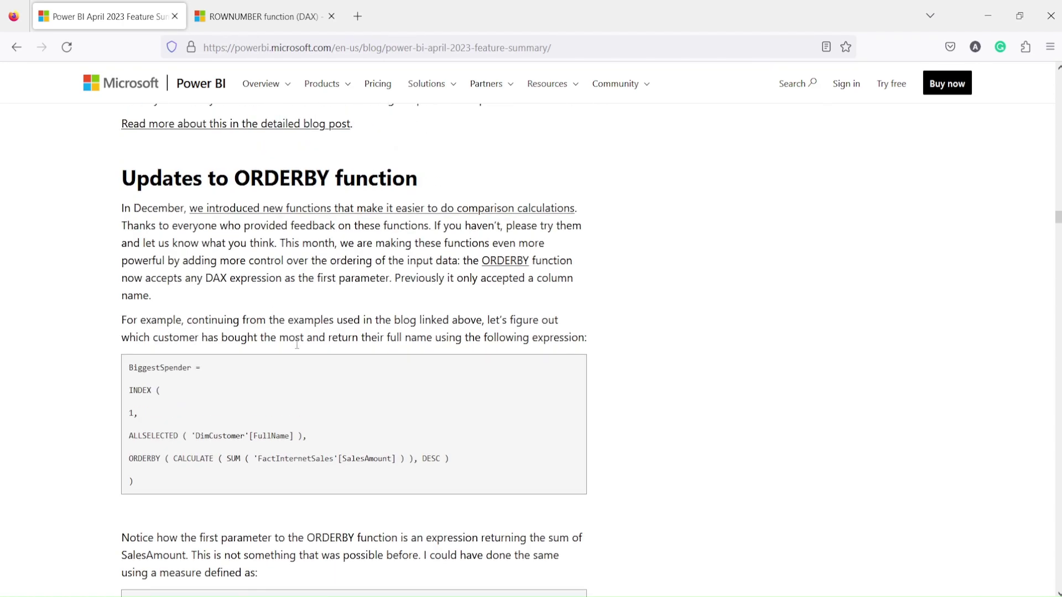
pyautogui.scroll(-3, 343, 249)
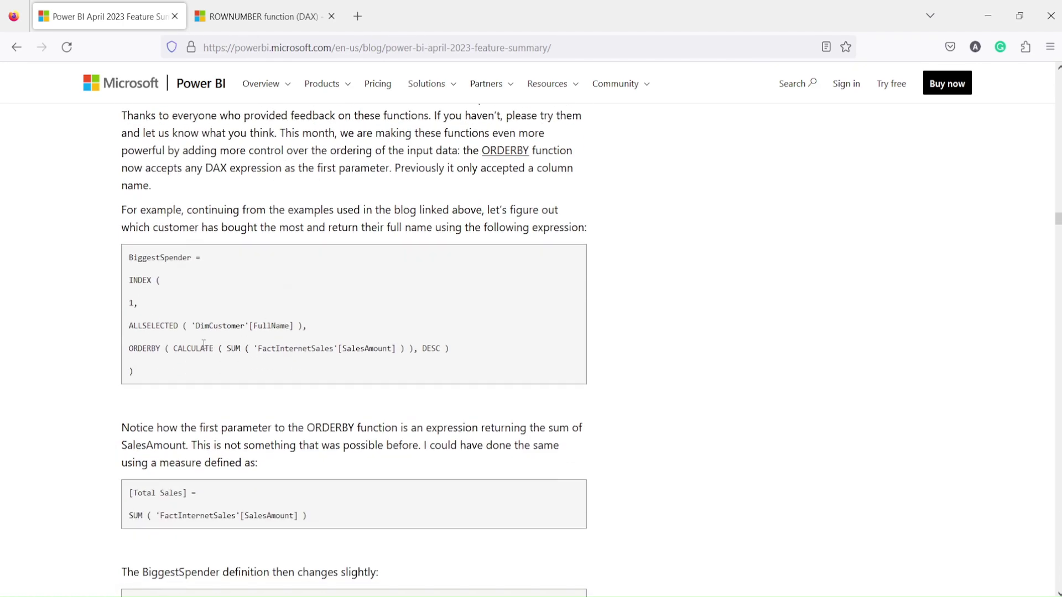
pyautogui.moveTo(169, 348); pyautogui.dragTo(393, 349)
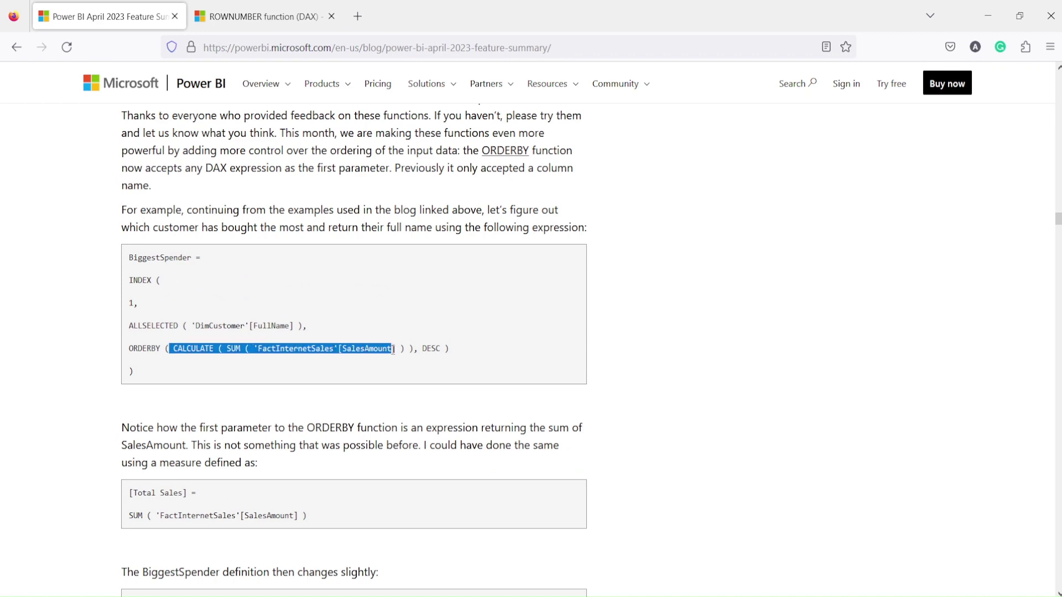
pyautogui.moveTo(392, 350); pyautogui.dragTo(389, 349)
pyautogui.scroll(-10, 384, 346)
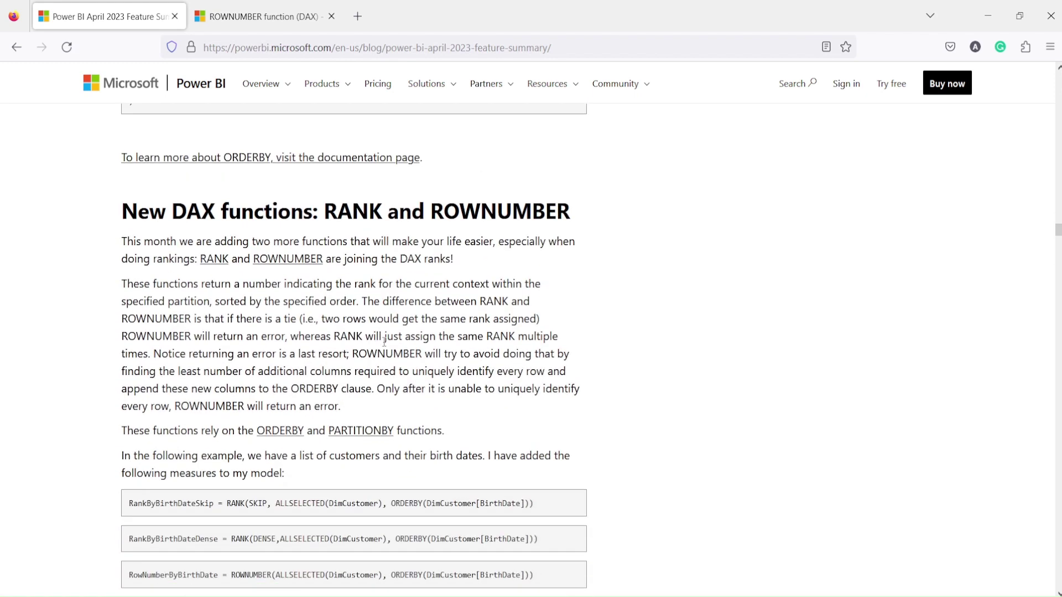
pyautogui.scroll(-12, 385, 342)
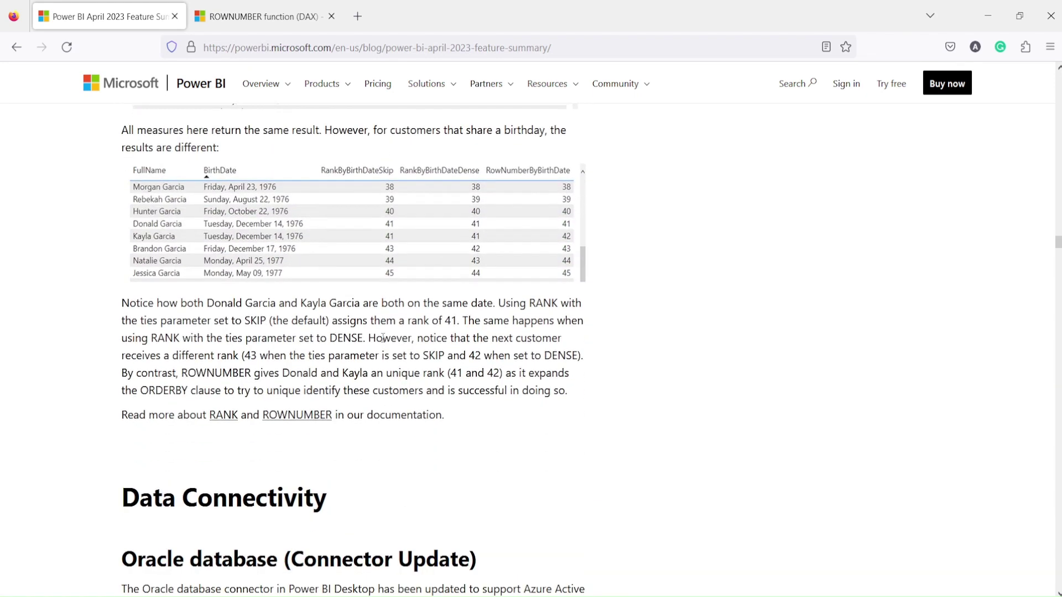
pyautogui.scroll(-2, 383, 337)
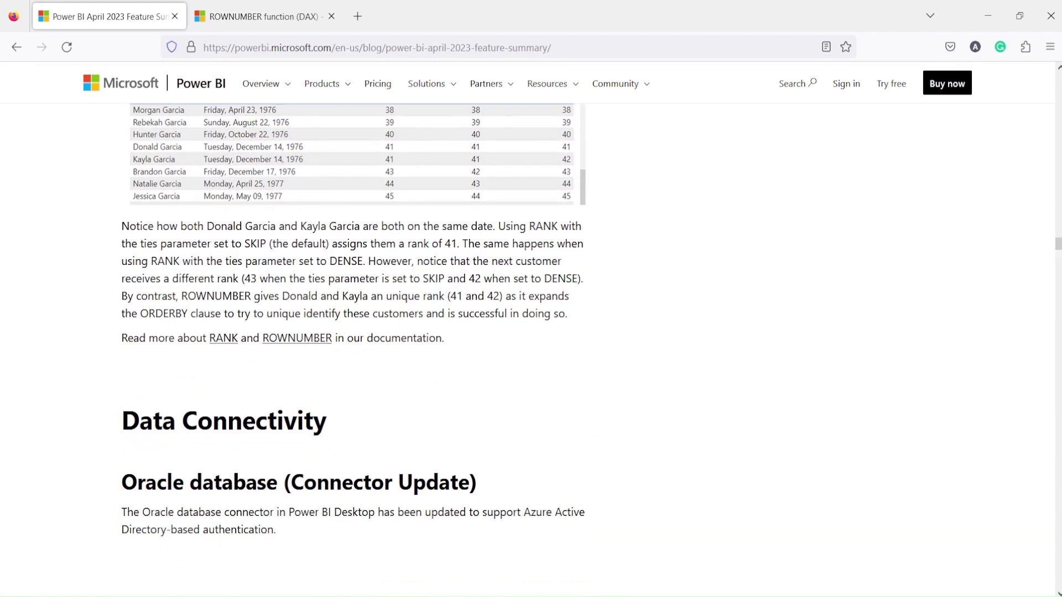
# - Switch to the AT Small github report in Power BI Desktop and add a new report page
pyautogui.moveTo(467, 581)
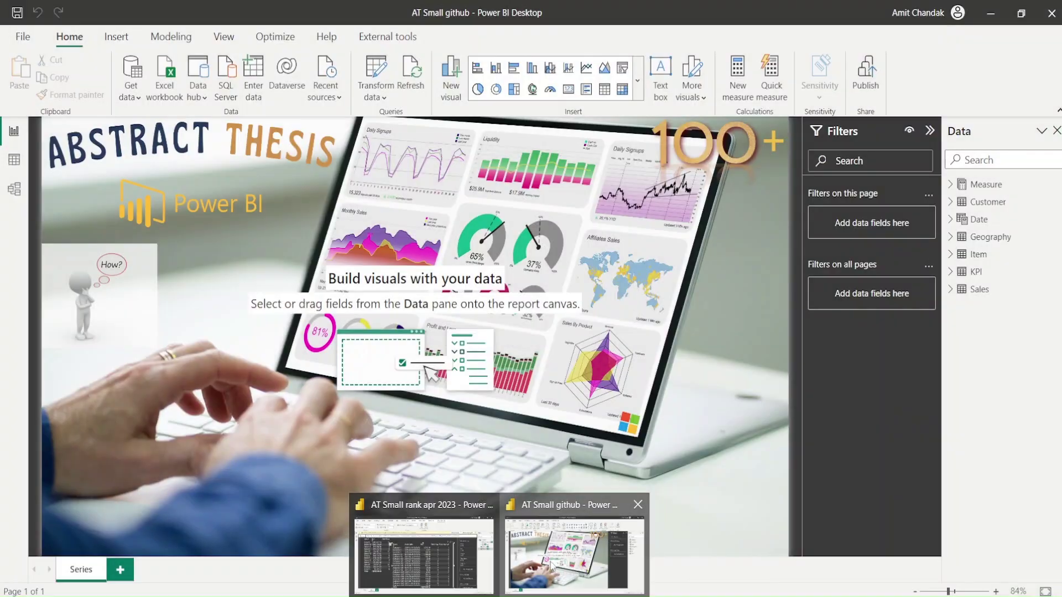
pyautogui.click(553, 566)
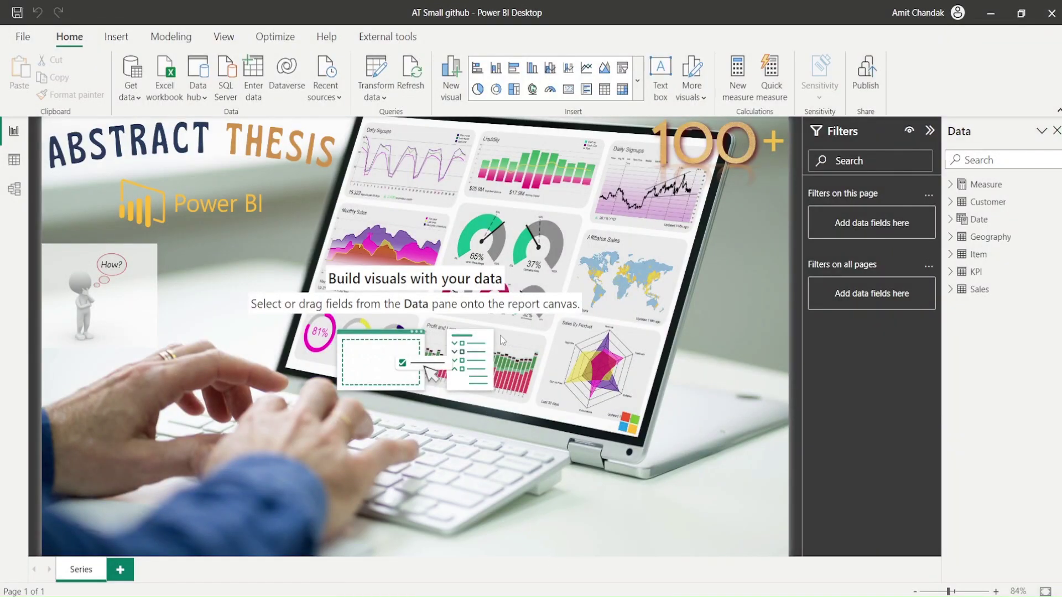
pyautogui.click(121, 570)
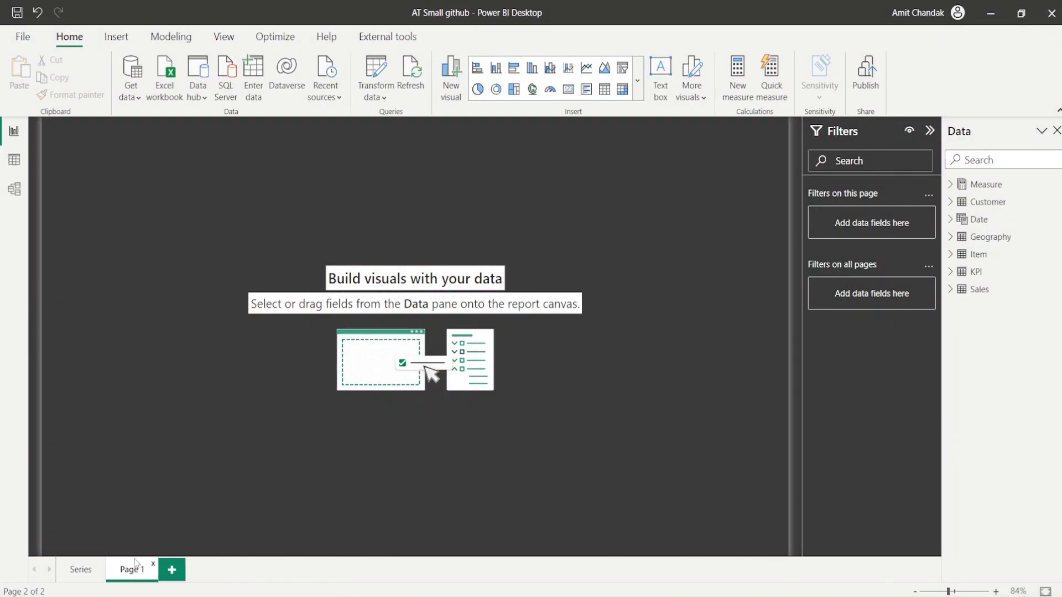
# - Place Brand from the Item table on the new page as a visual and enlarge it
pyautogui.click(950, 256)
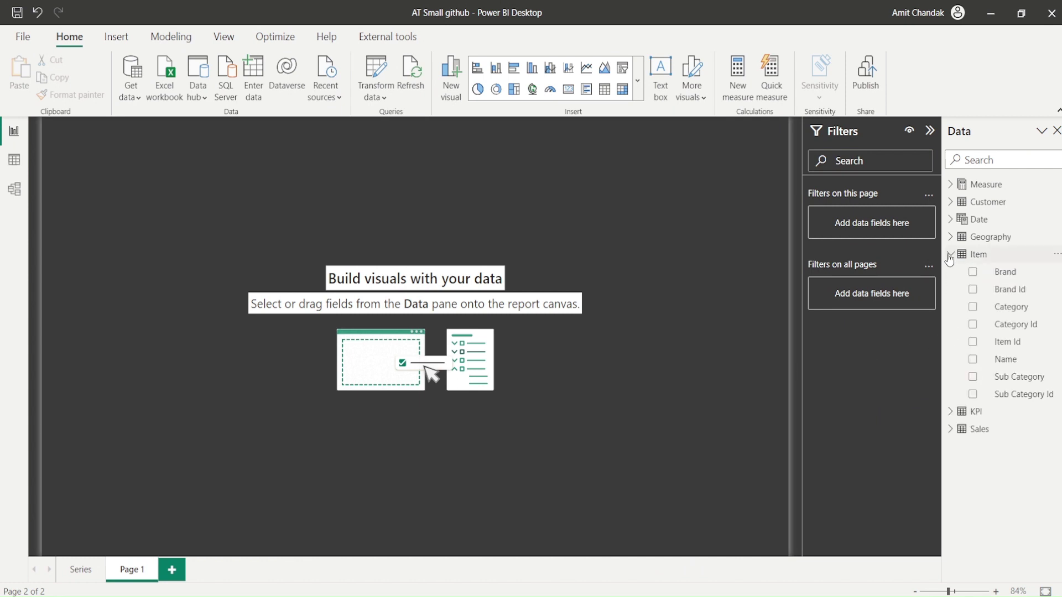
pyautogui.moveTo(1004, 273); pyautogui.dragTo(204, 255)
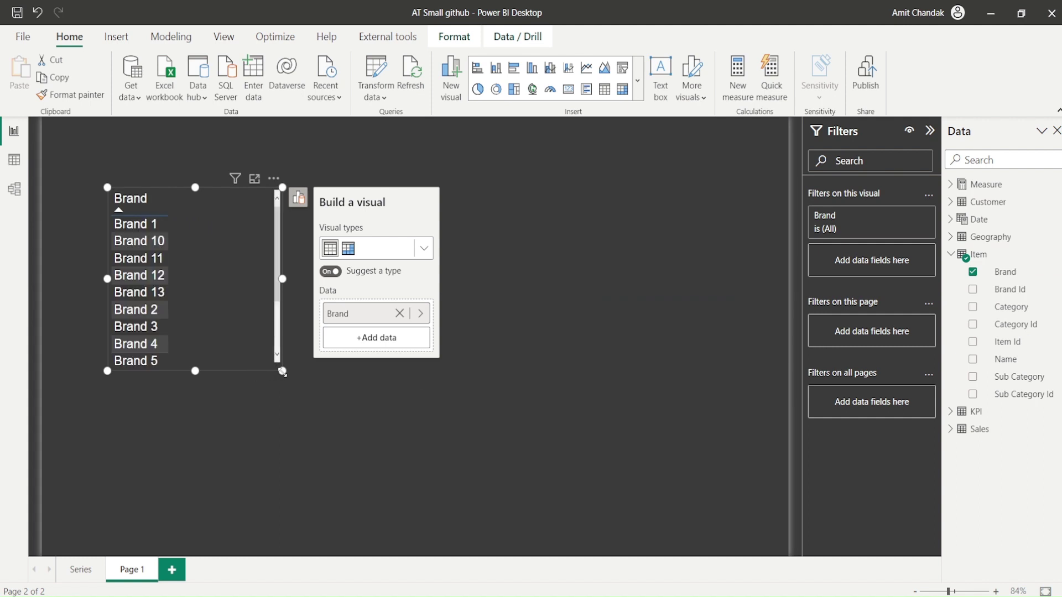
pyautogui.moveTo(282, 371); pyautogui.dragTo(461, 513)
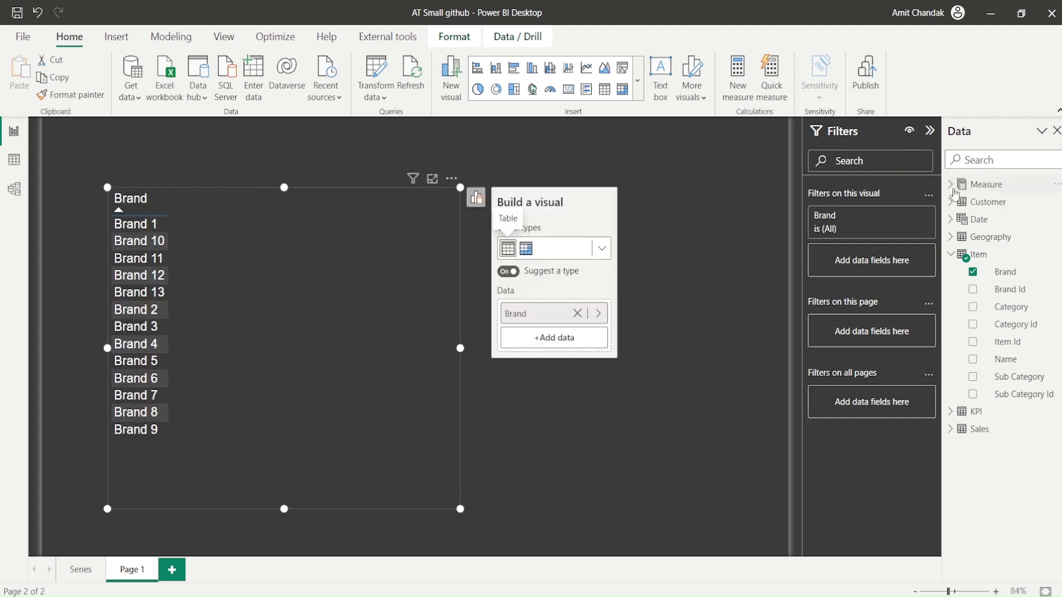
# - Add the Net measure from the Base folder of the Measure table to the Brand visual
pyautogui.click(951, 185)
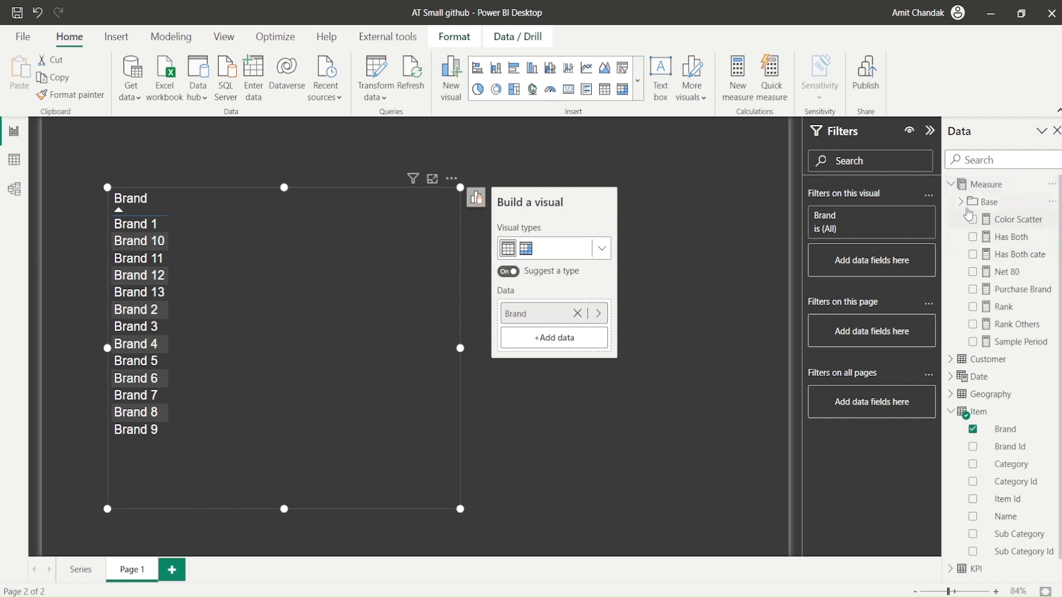
pyautogui.click(961, 202)
pyautogui.moveTo(1011, 306); pyautogui.dragTo(286, 257)
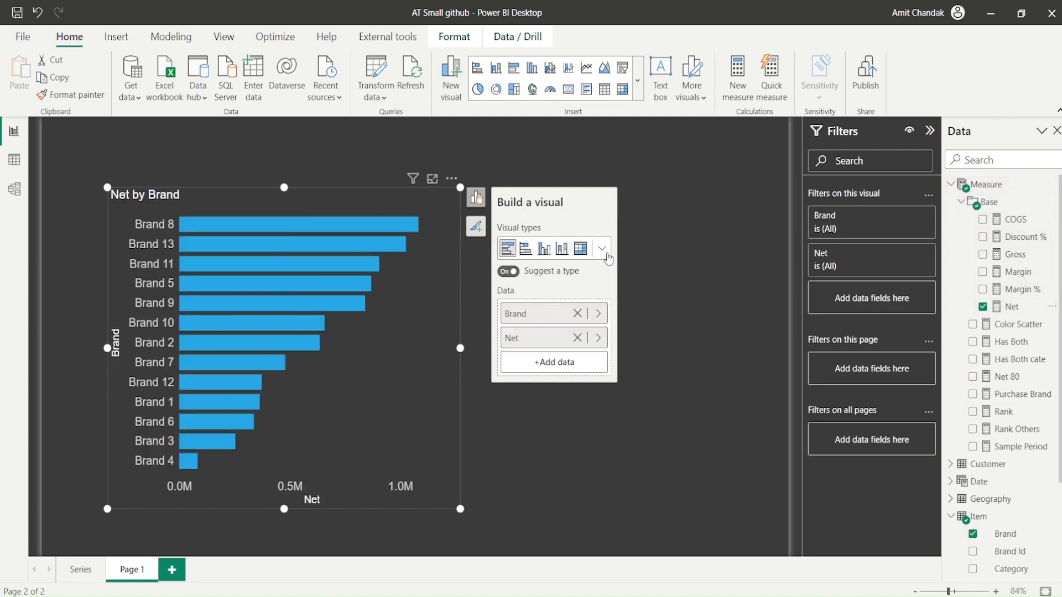
# - Convert the Net by Brand bar chart to a table visual
pyautogui.click(602, 250)
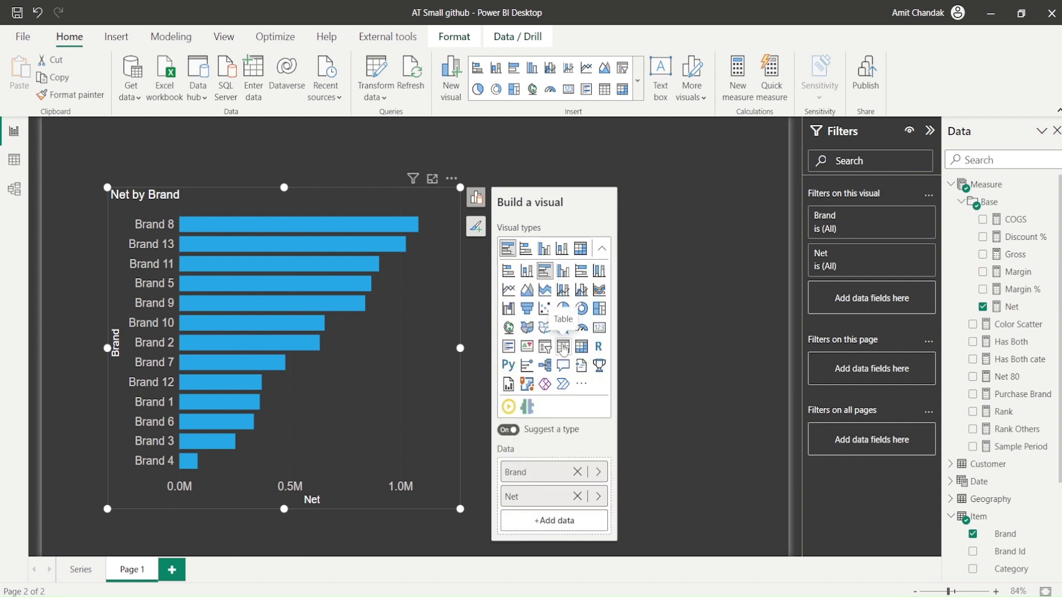
pyautogui.click(563, 348)
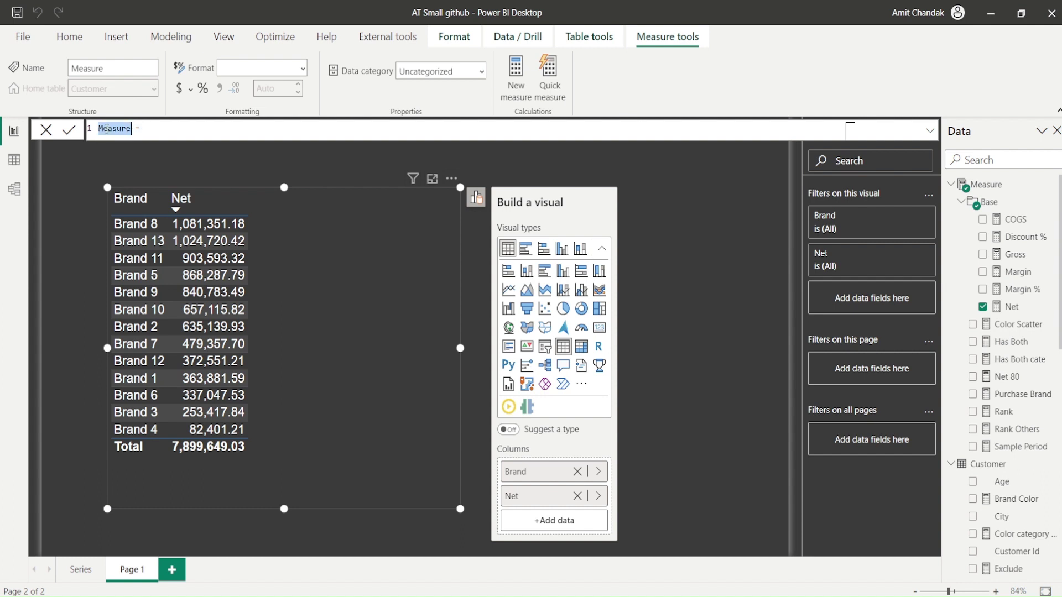
# - Start a new measure named rownumbe1 that uses ROWNUMBER with ALLSELECTED('Item'[Brand]) as its relation
pyautogui.write('rownumbel')
pyautogui.press('End')
pyautogui.write('row')
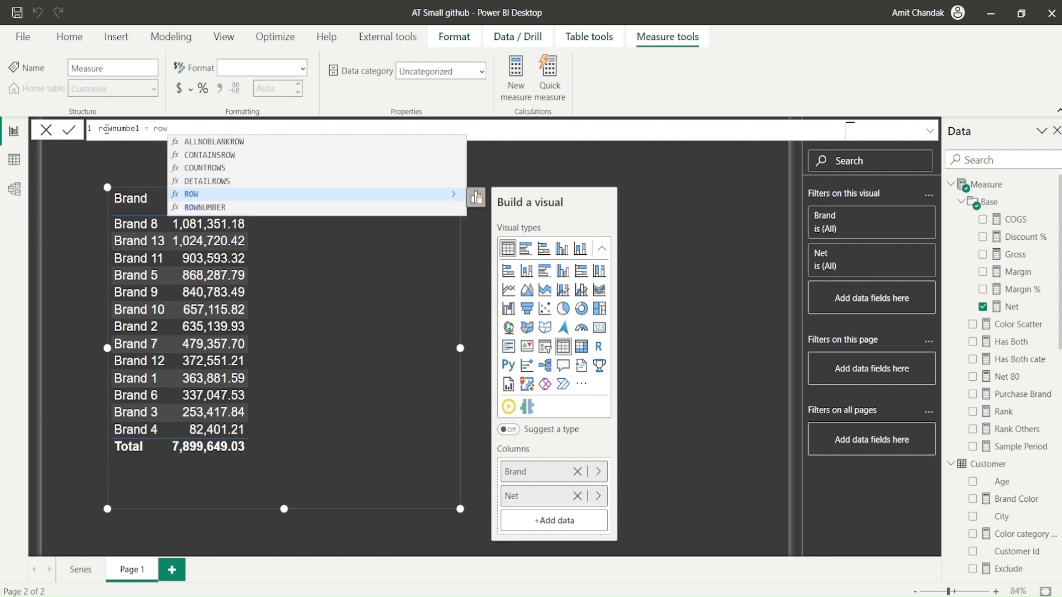
pyautogui.press('Down')
pyautogui.press('Tab')
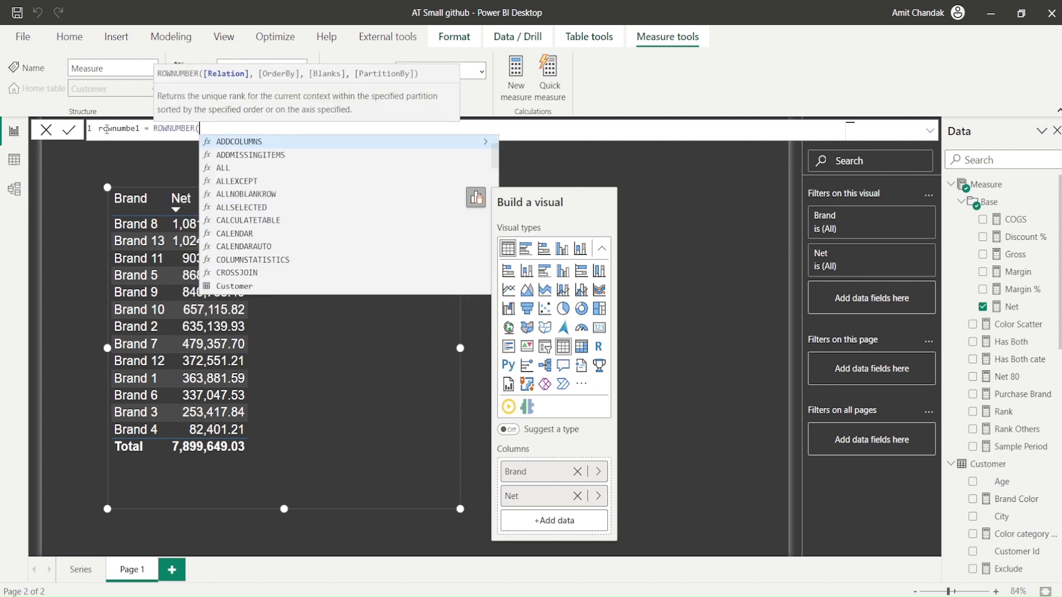
pyautogui.write('alls')
pyautogui.press('Tab')
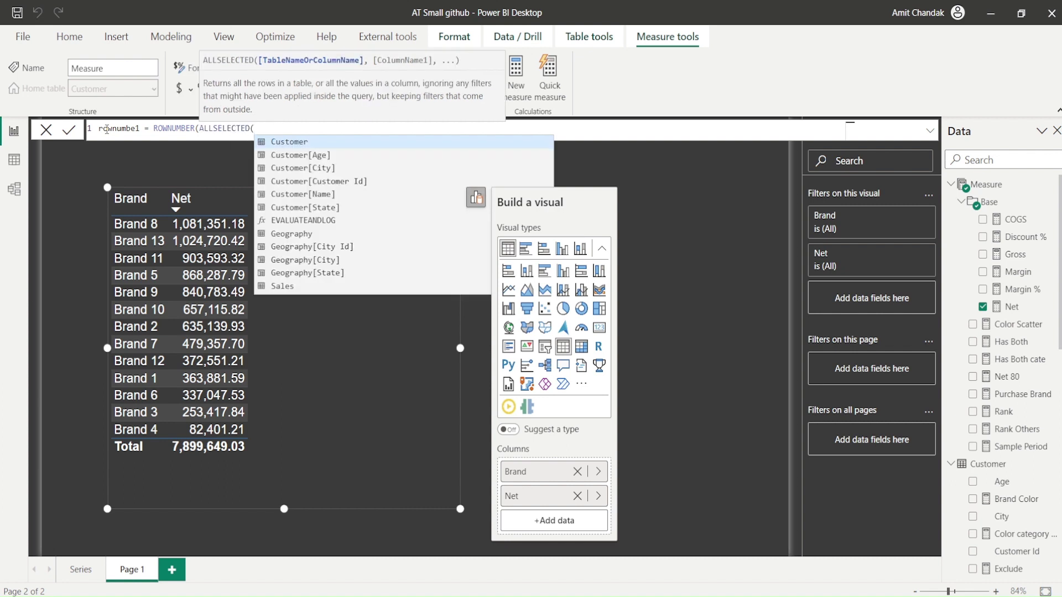
pyautogui.write('it')
pyautogui.press('Down')
pyautogui.press('Down')
pyautogui.press('Tab')
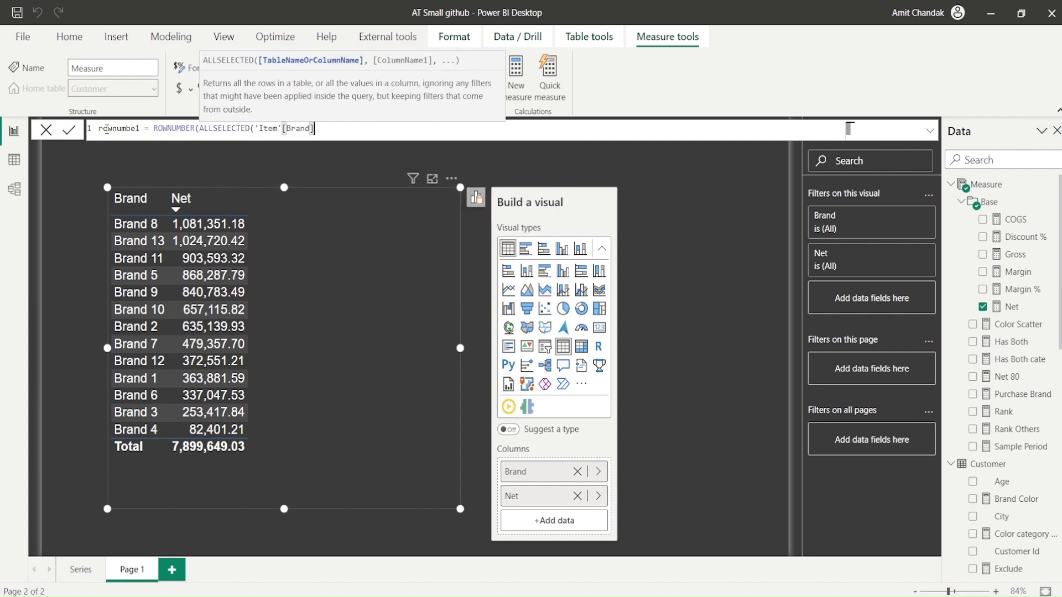
# - Complete the rownumbe1 formula with ORDERBY('Item'[Brand]) and commit the measure
pyautogui.write('), ord')
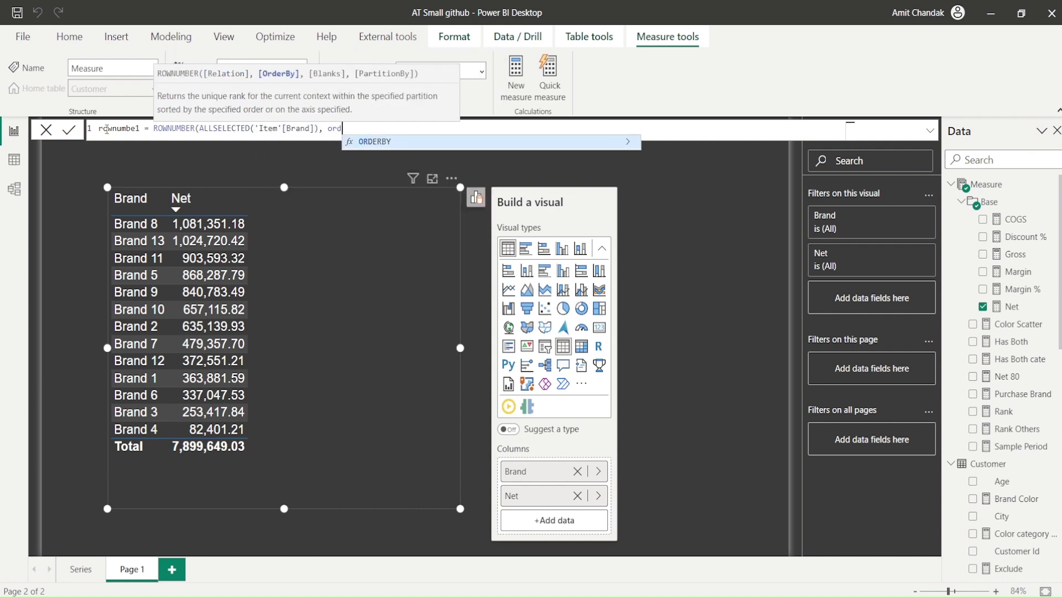
pyautogui.press('Tab')
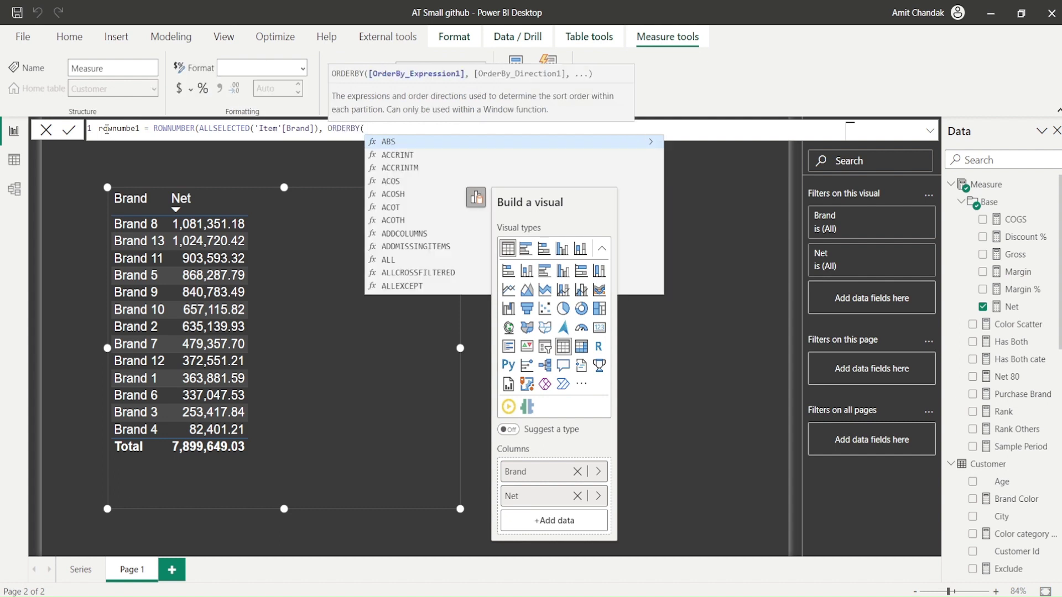
pyautogui.write('i')
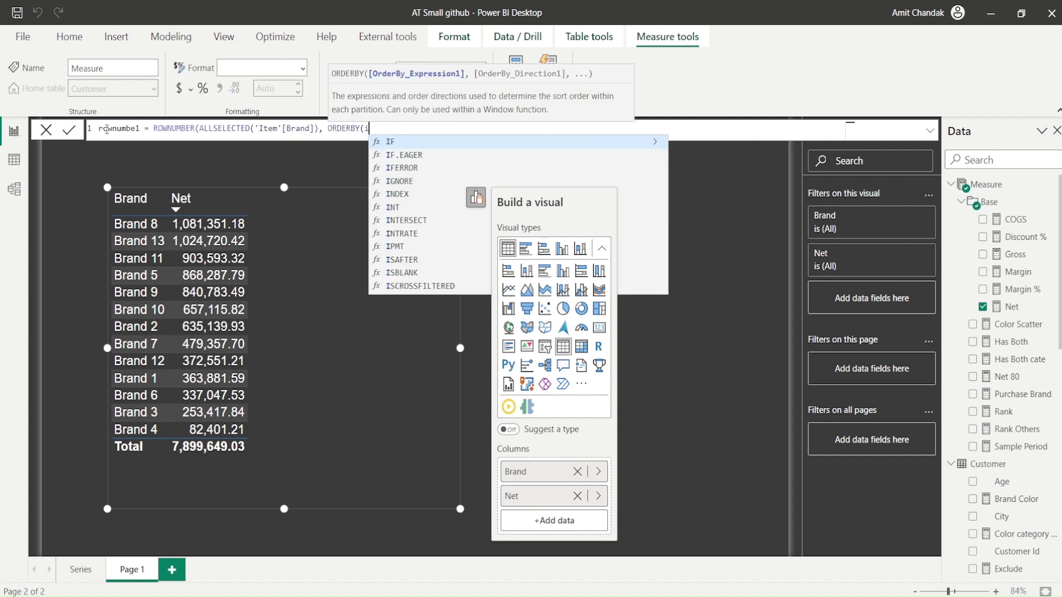
pyautogui.write('tem')
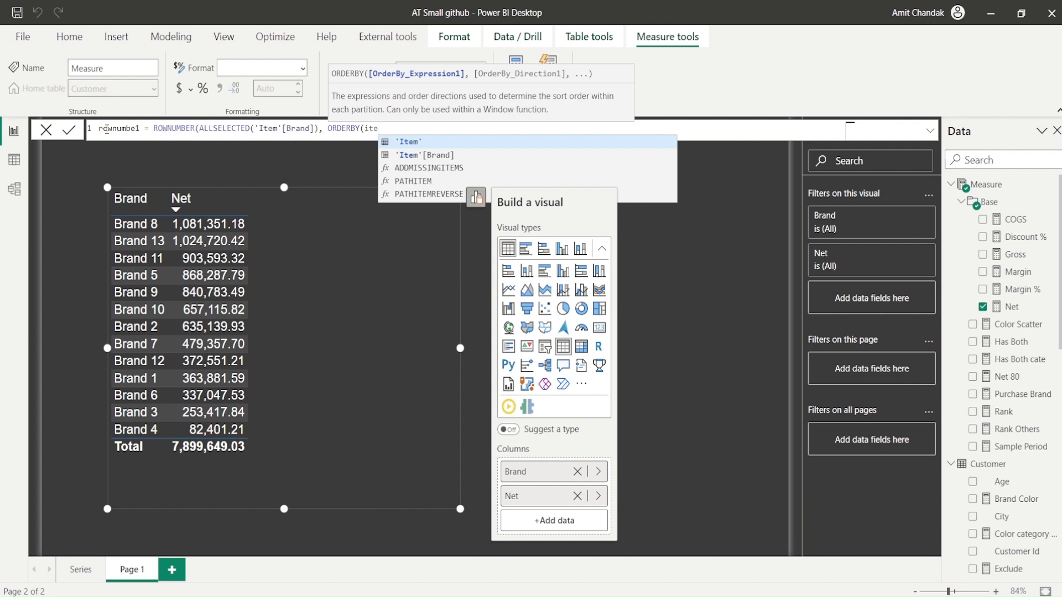
pyautogui.press('Down')
pyautogui.press('Tab')
pyautogui.write(')')
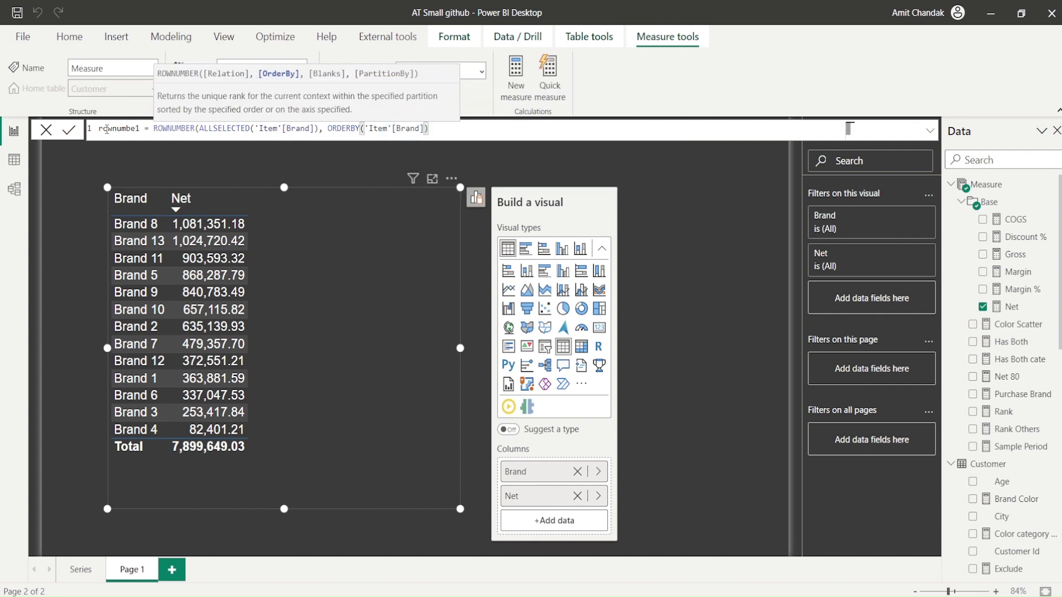
pyautogui.write(')')
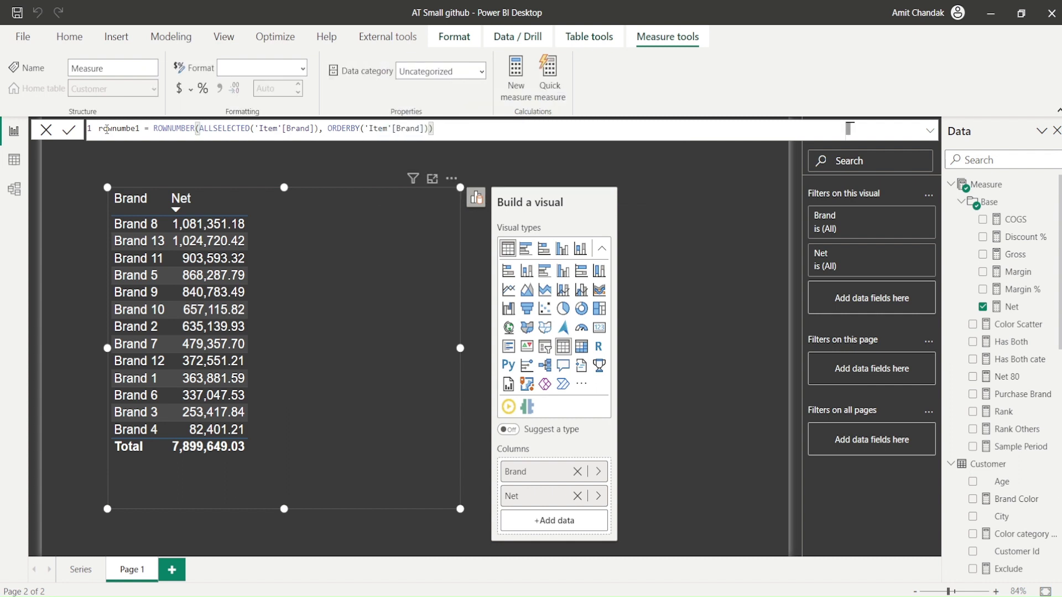
pyautogui.press('Return')
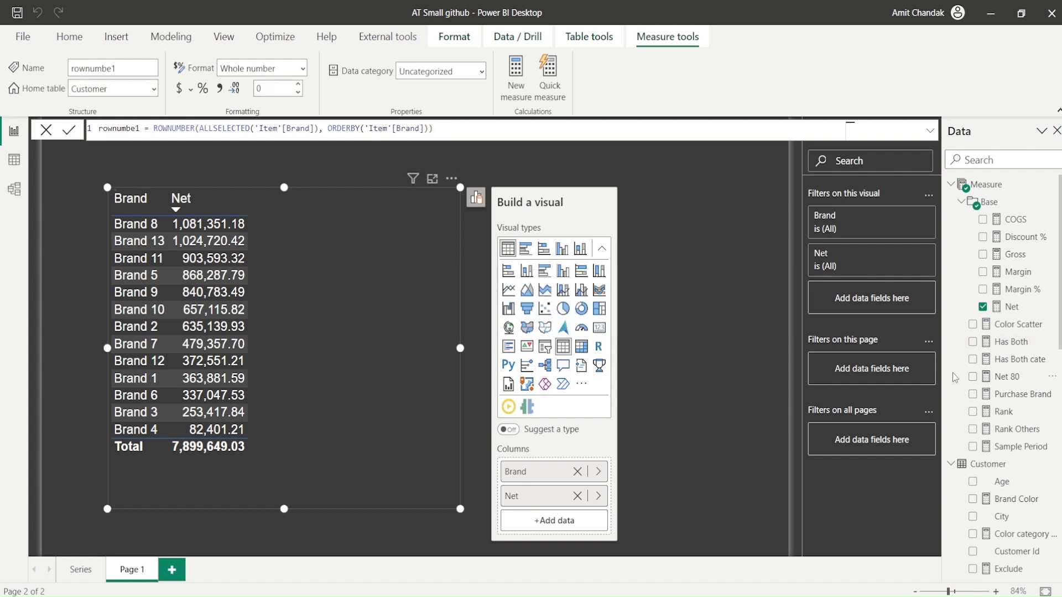
# - Add the rownumbe1 measure from the Customer table to the table visual and sort it by Brand ascending
pyautogui.scroll(-10, 996, 360)
pyautogui.moveTo(1017, 311); pyautogui.dragTo(370, 284)
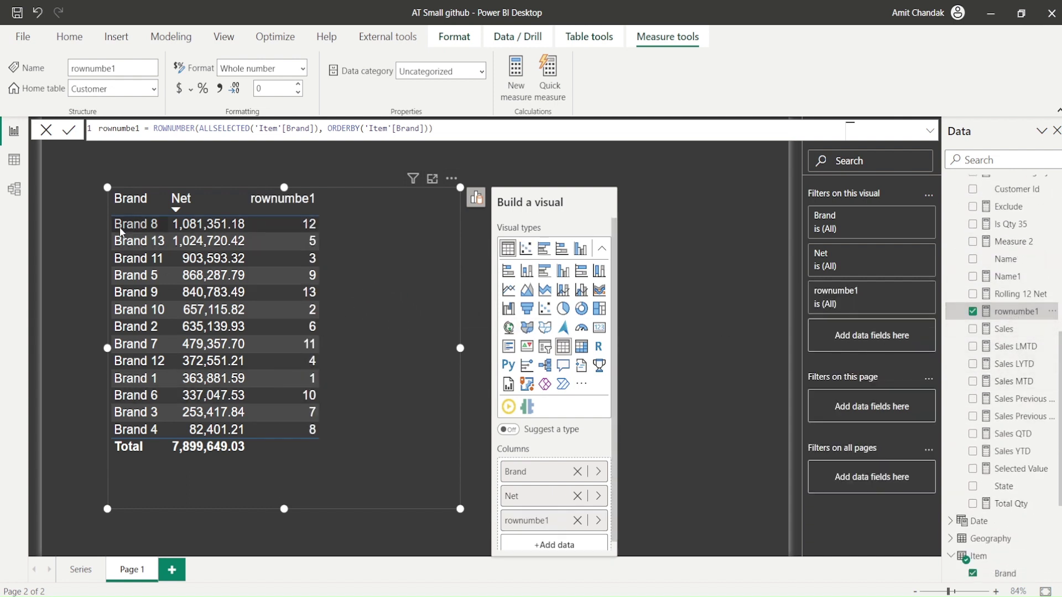
pyautogui.click(132, 206)
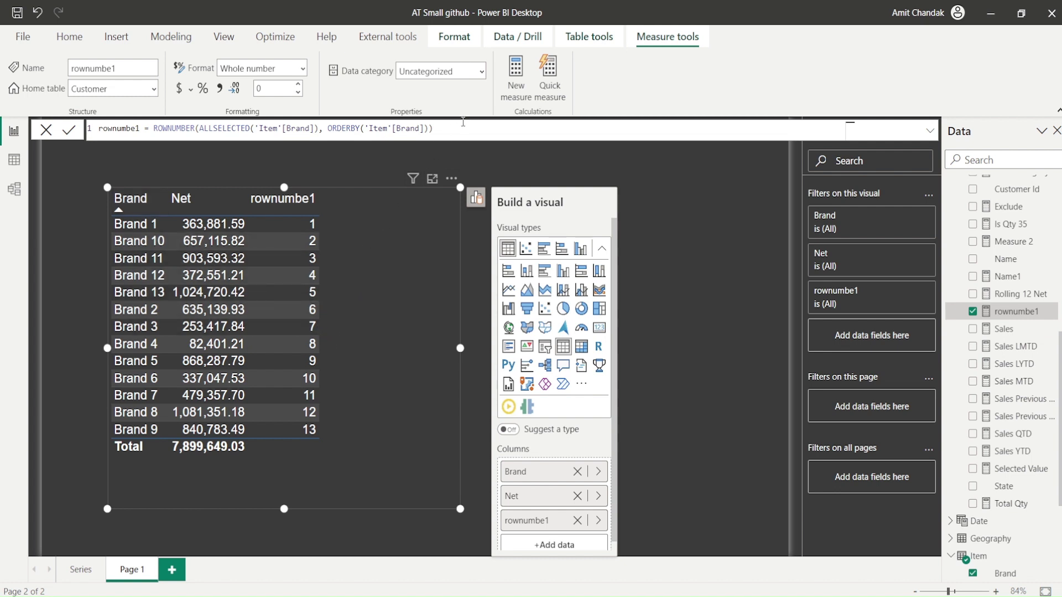
# - Create a new measure from a copy of the rownumbe1 formula and name it rownumbe2
pyautogui.moveTo(463, 128); pyautogui.dragTo(71, 122)
pyautogui.hotkey('ctrl', 'c')
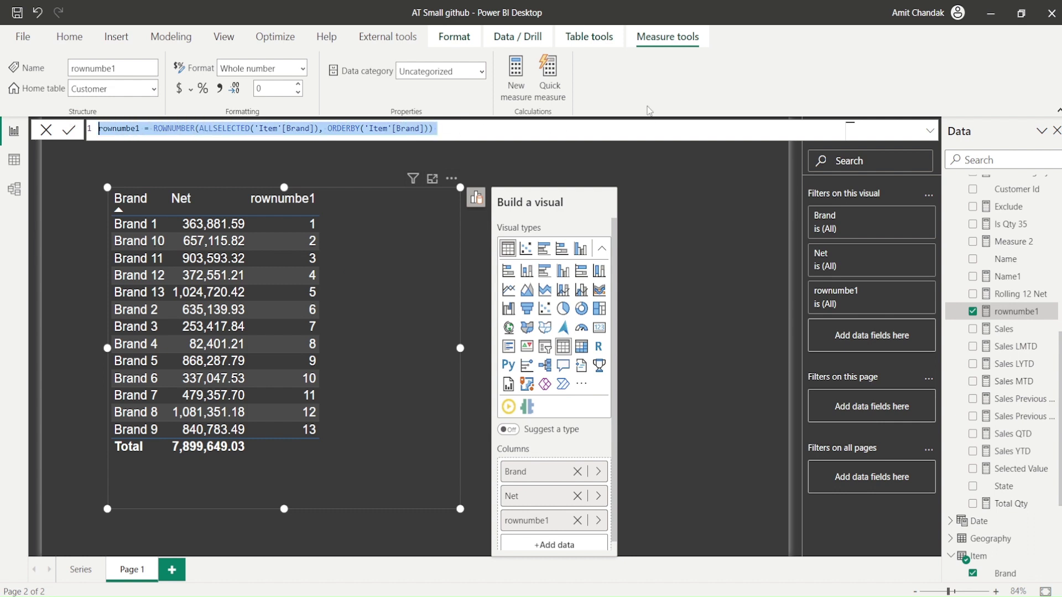
pyautogui.click(510, 94)
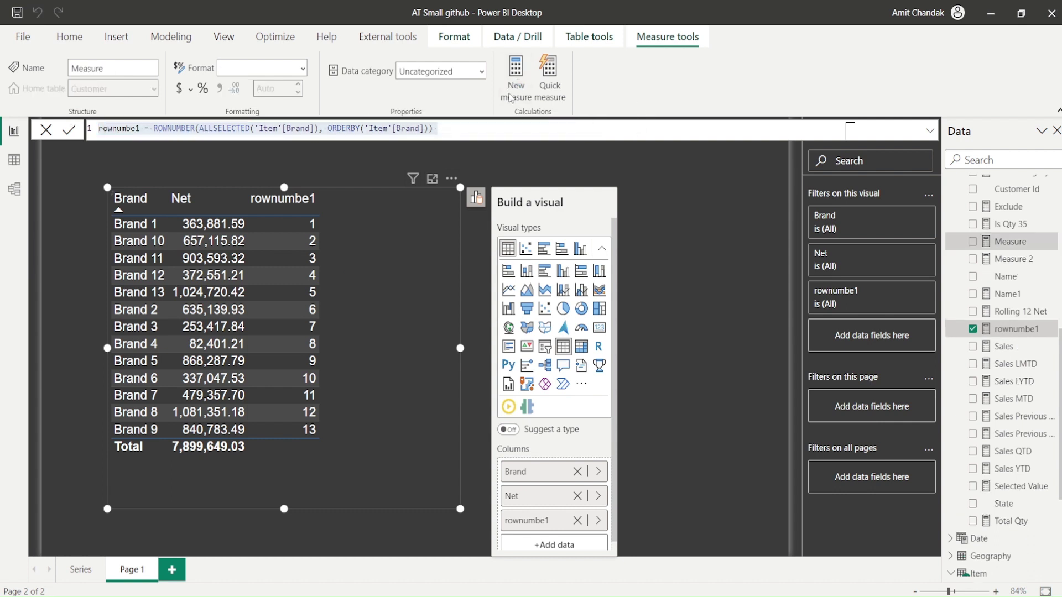
pyautogui.hotkey('ctrl', 'v')
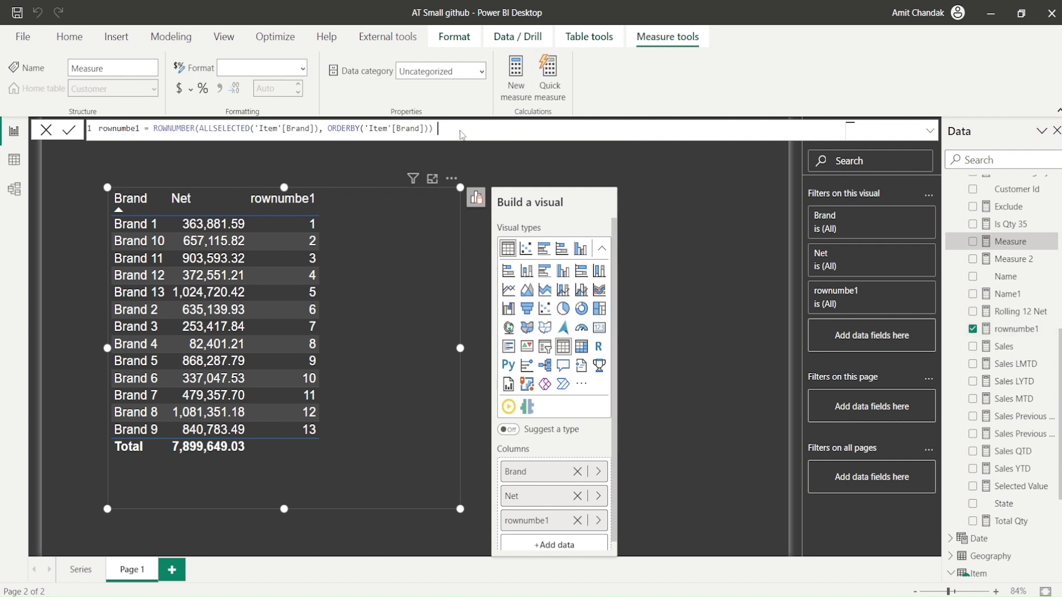
pyautogui.click(140, 128)
pyautogui.press('BackSpace')
pyautogui.write('2')
# - Replace 'Item'[Brand] with [Net] inside ORDERBY in the rownumbe2 formula and commit the measure
pyautogui.doubleClick(223, 128)
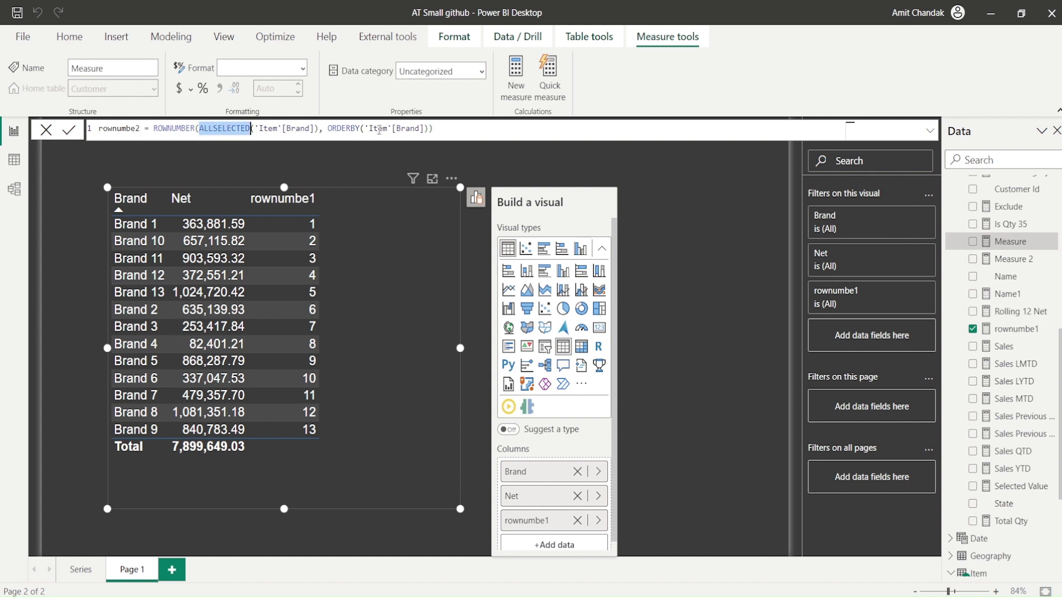
pyautogui.moveTo(365, 129); pyautogui.dragTo(424, 132)
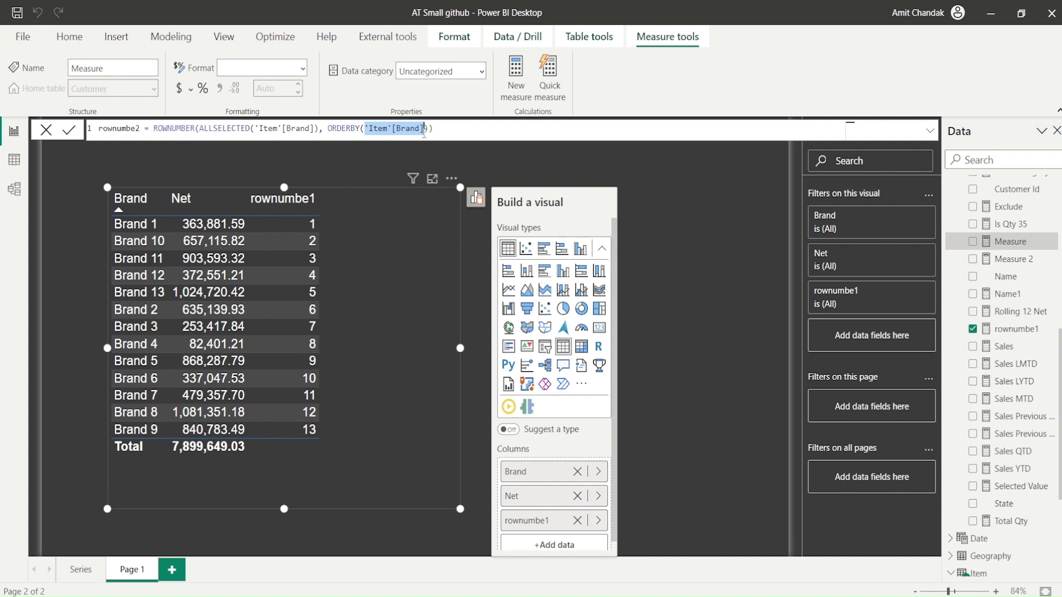
pyautogui.press('BackSpace')
pyautogui.write('[')
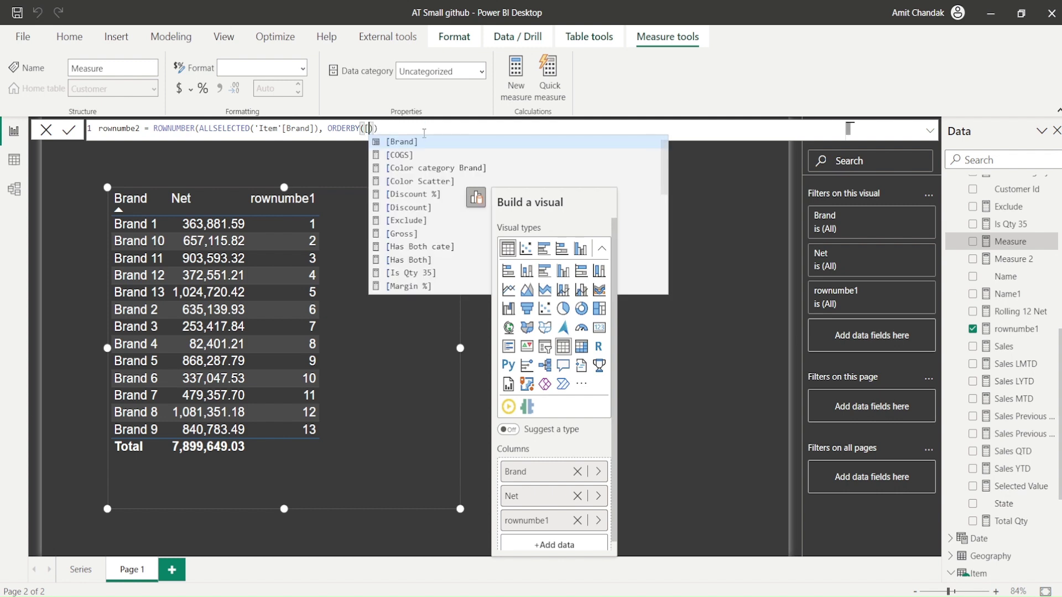
pyautogui.write('Net])')
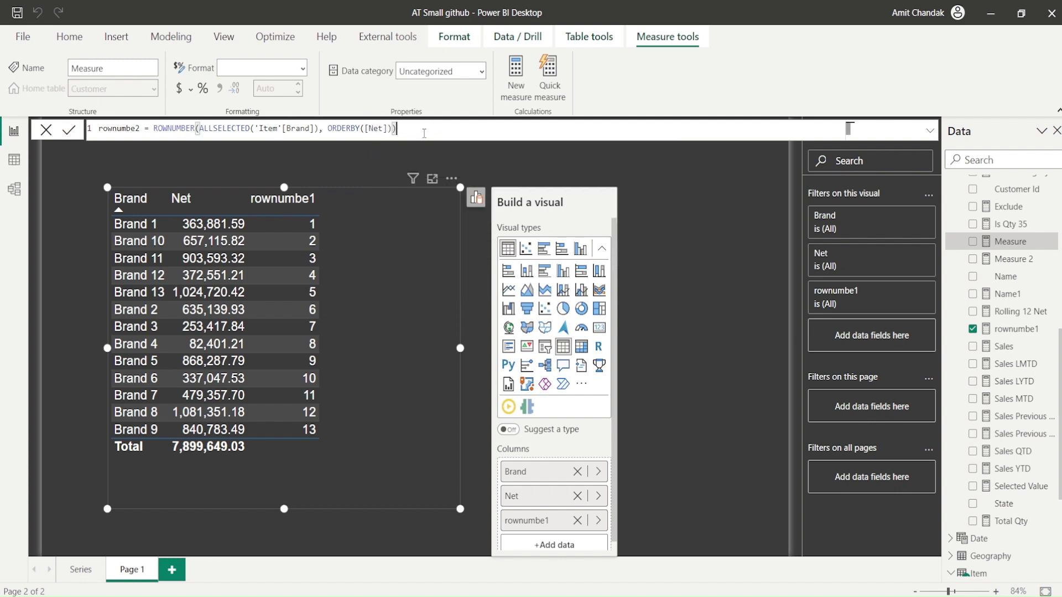
pyautogui.press('Return')
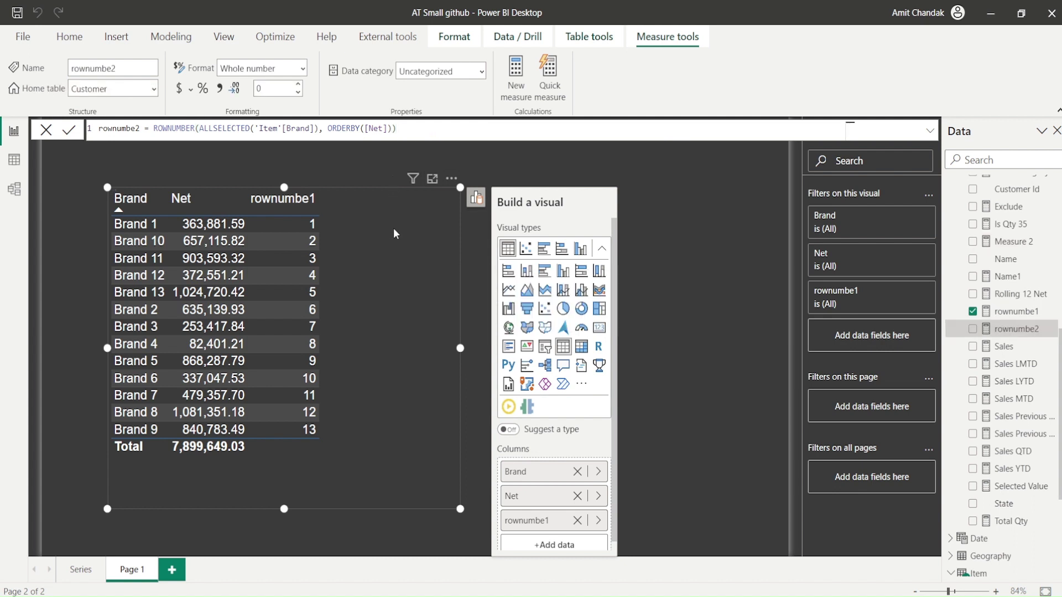
# - Add the rownumbe2 measure to the table visual and sort the table by Net ascending
pyautogui.moveTo(1001, 330); pyautogui.dragTo(387, 305)
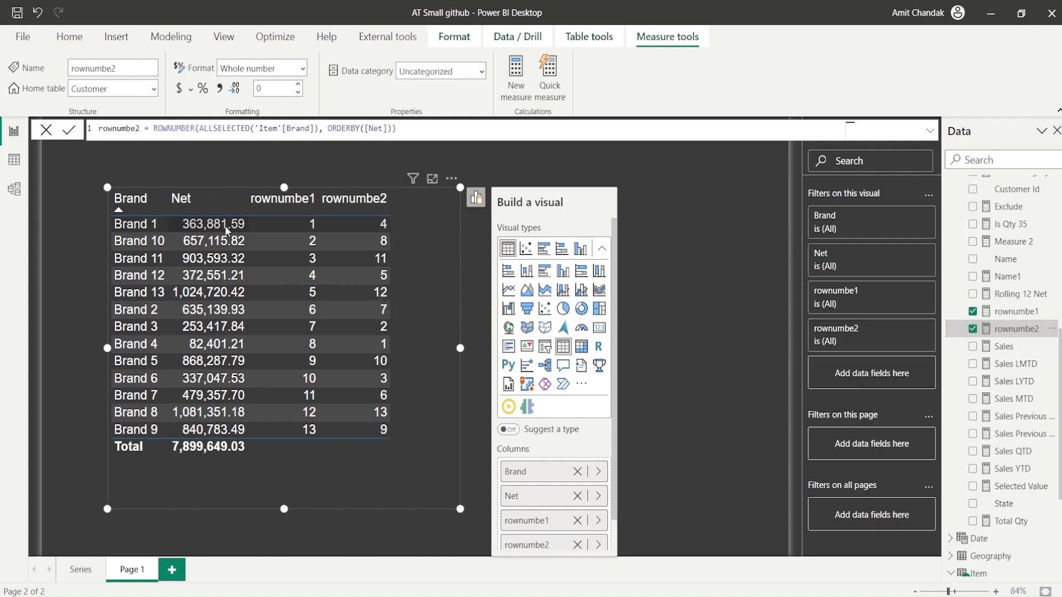
pyautogui.click(215, 217)
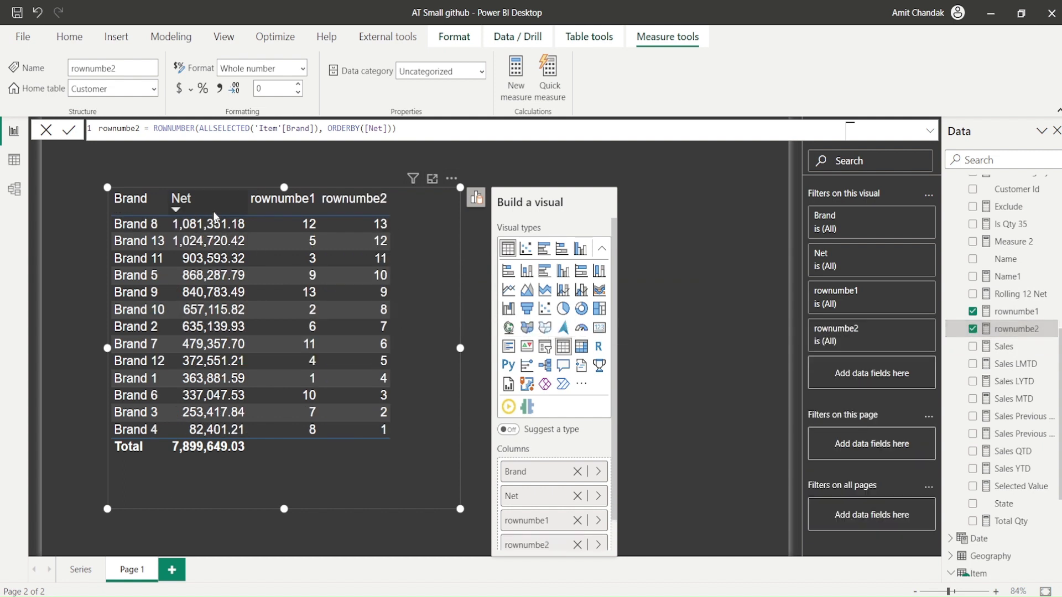
pyautogui.click(216, 217)
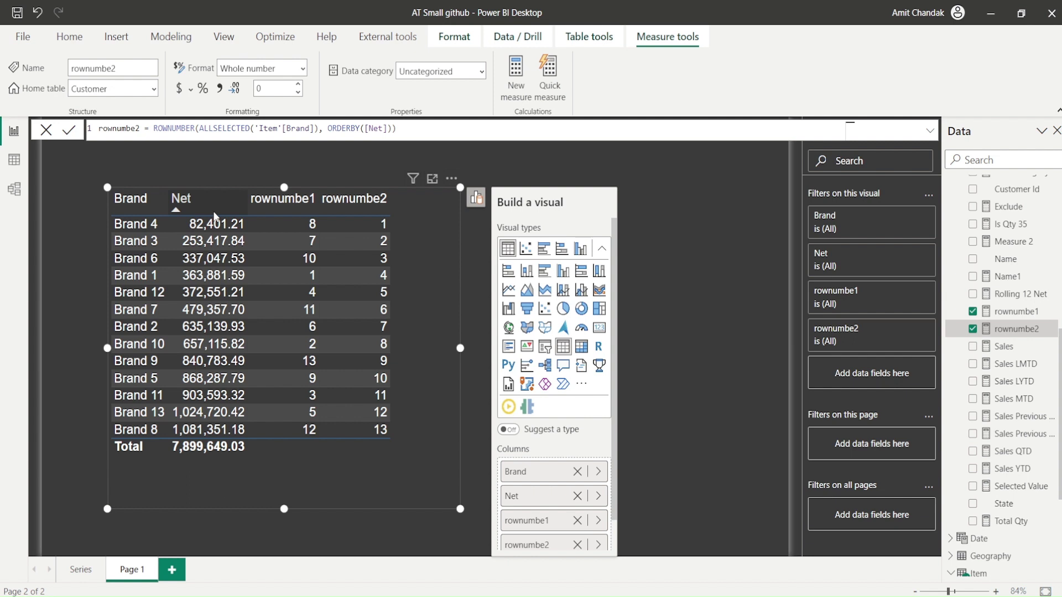
pyautogui.click(319, 132)
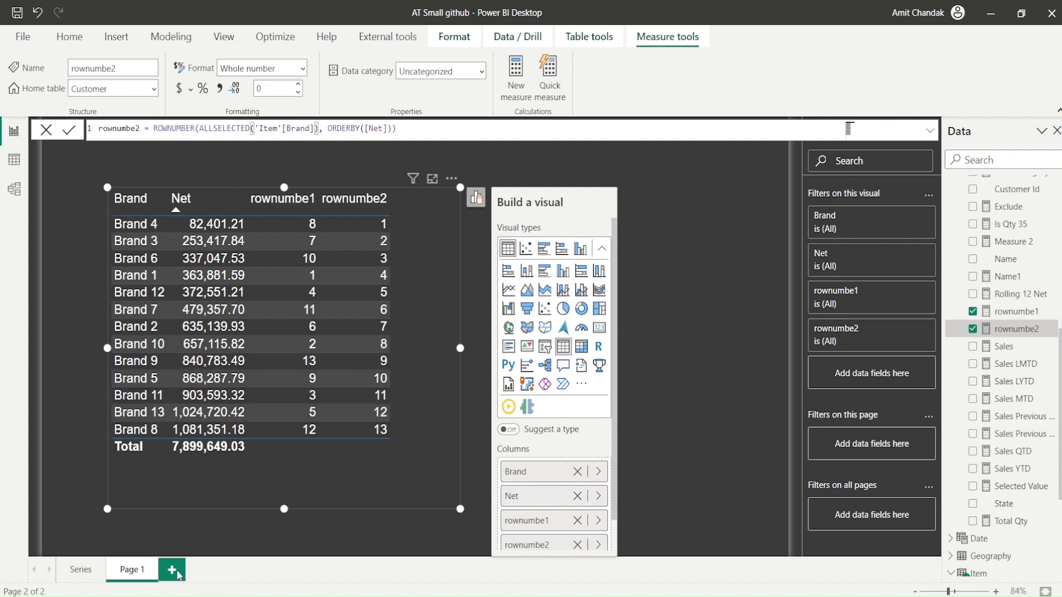
# - Add a new report page and place Order No from the Sales table on it as a visual
pyautogui.click(172, 569)
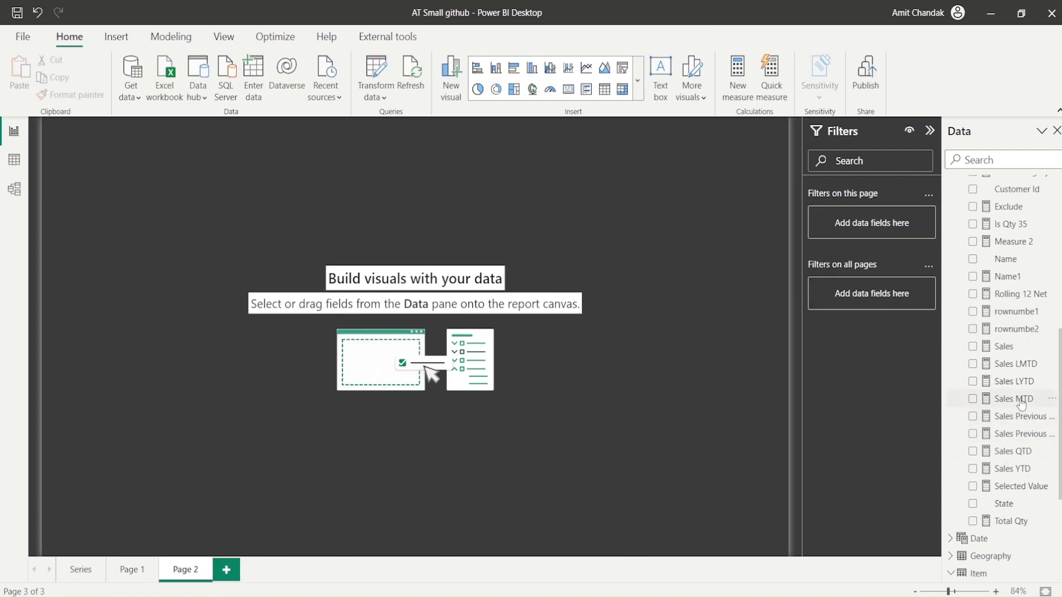
pyautogui.scroll(-3, 1012, 232)
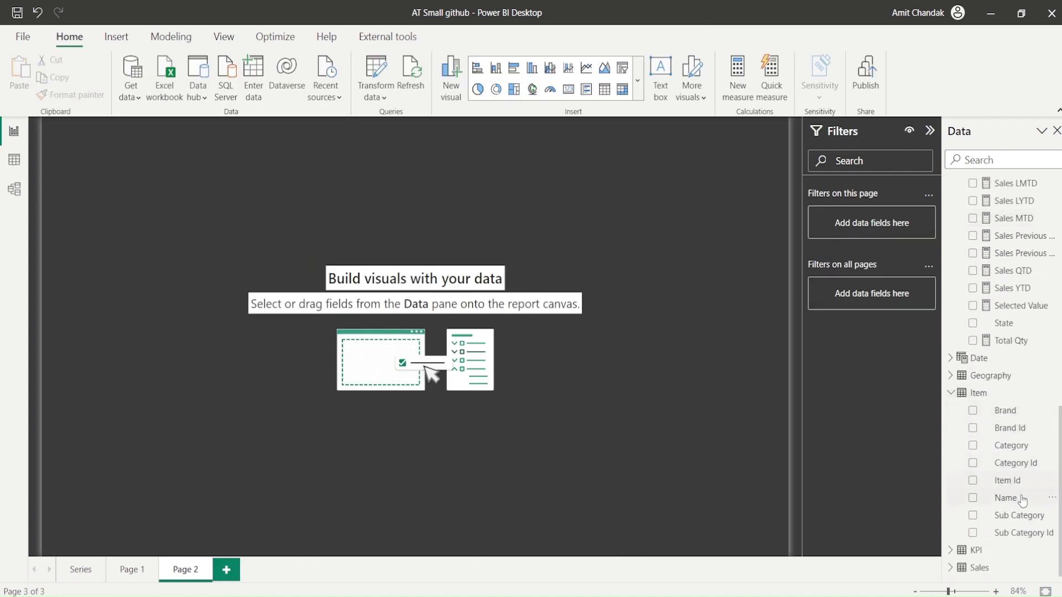
pyautogui.click(983, 572)
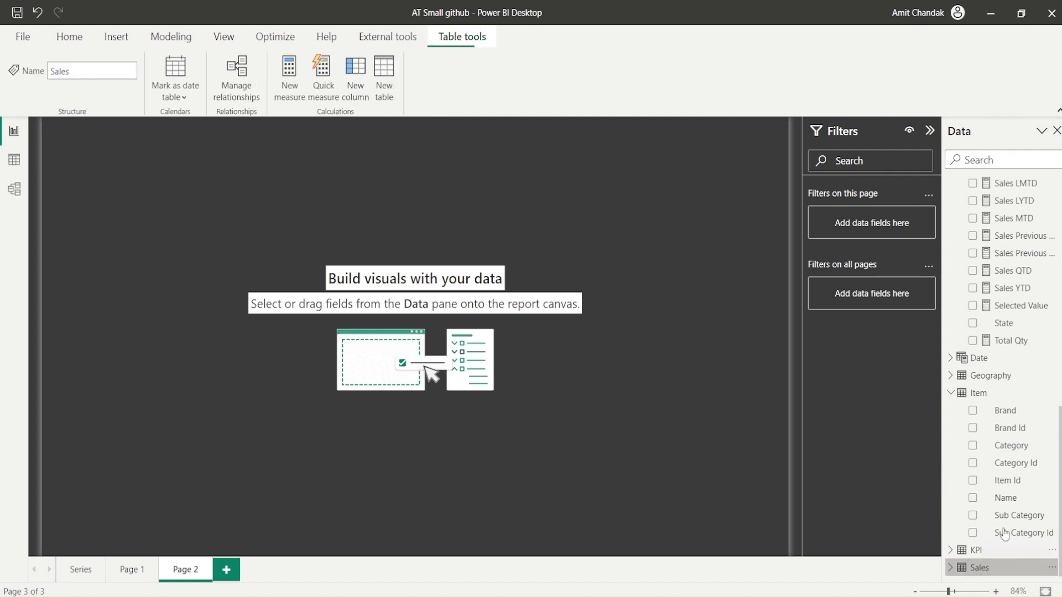
pyautogui.scroll(-5, 986, 473)
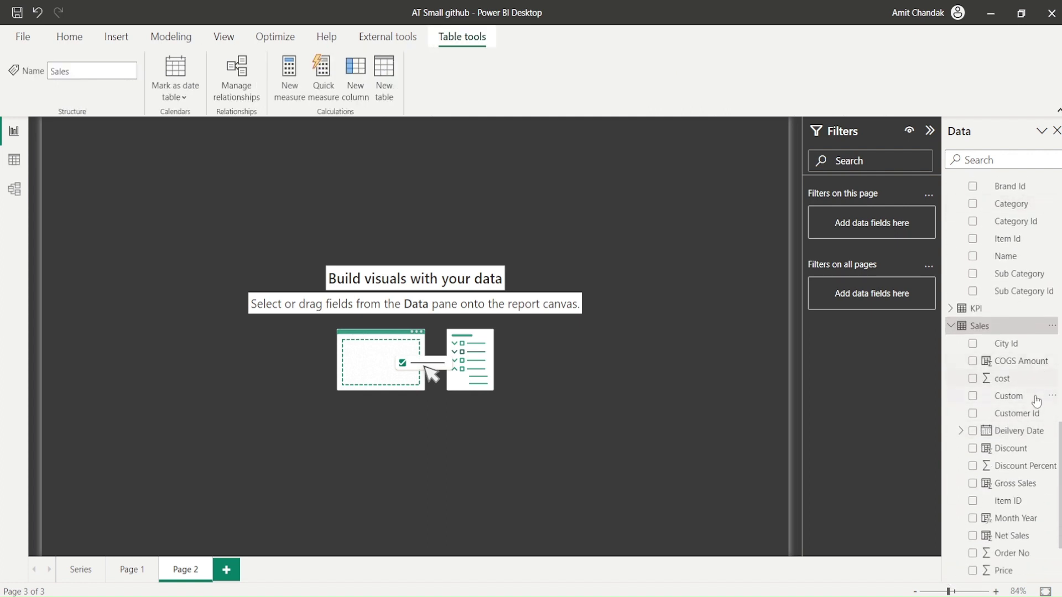
pyautogui.scroll(-2, 1029, 427)
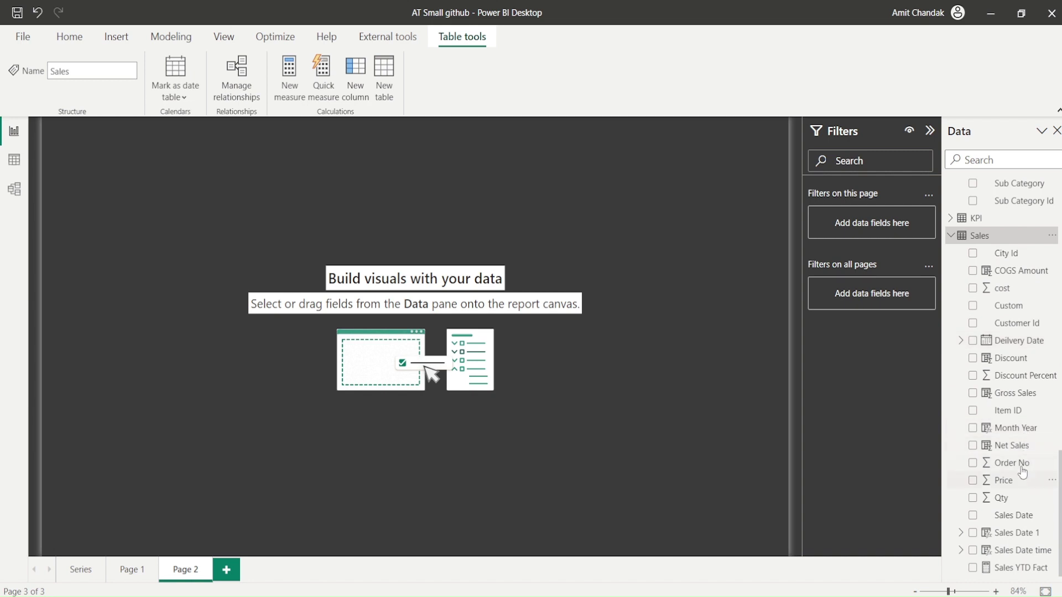
pyautogui.moveTo(1021, 465); pyautogui.dragTo(233, 277)
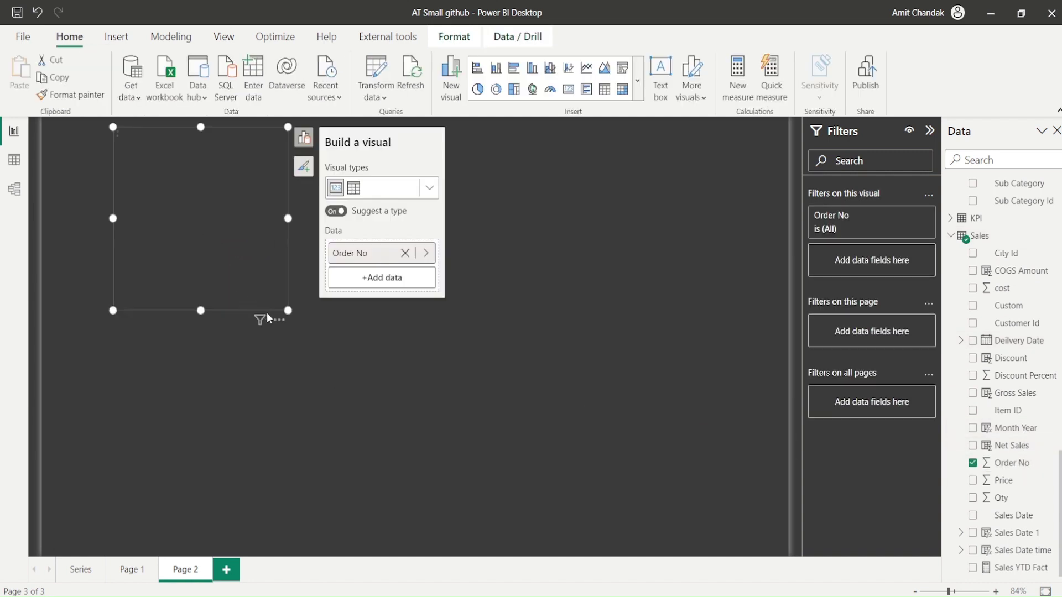
# - Convert the Order No visual to a table, set Order No to Don't summarize, and enlarge the table across the page
pyautogui.click(354, 188)
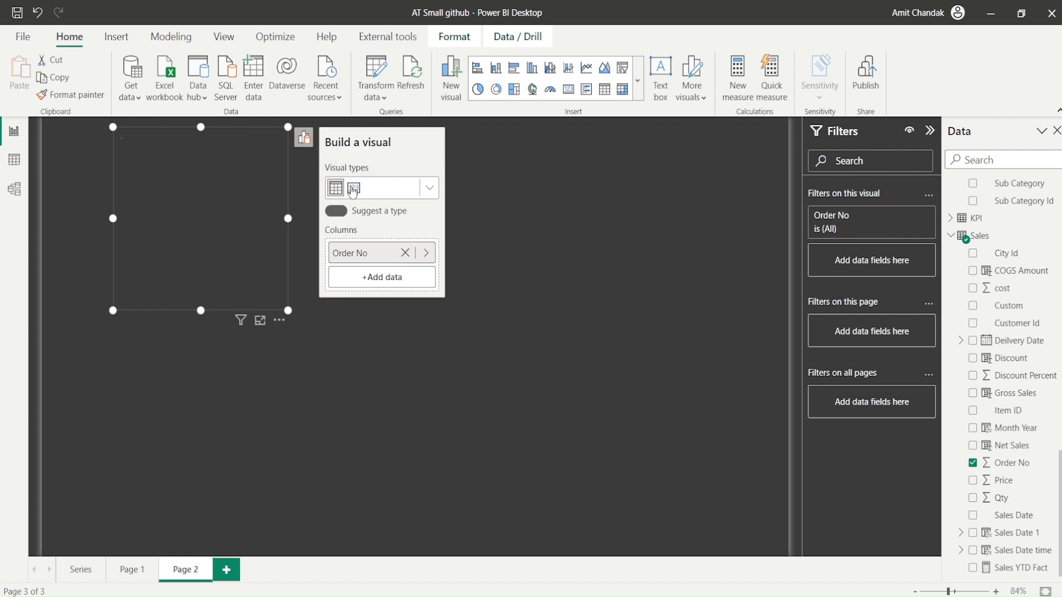
pyautogui.rightClick(368, 261)
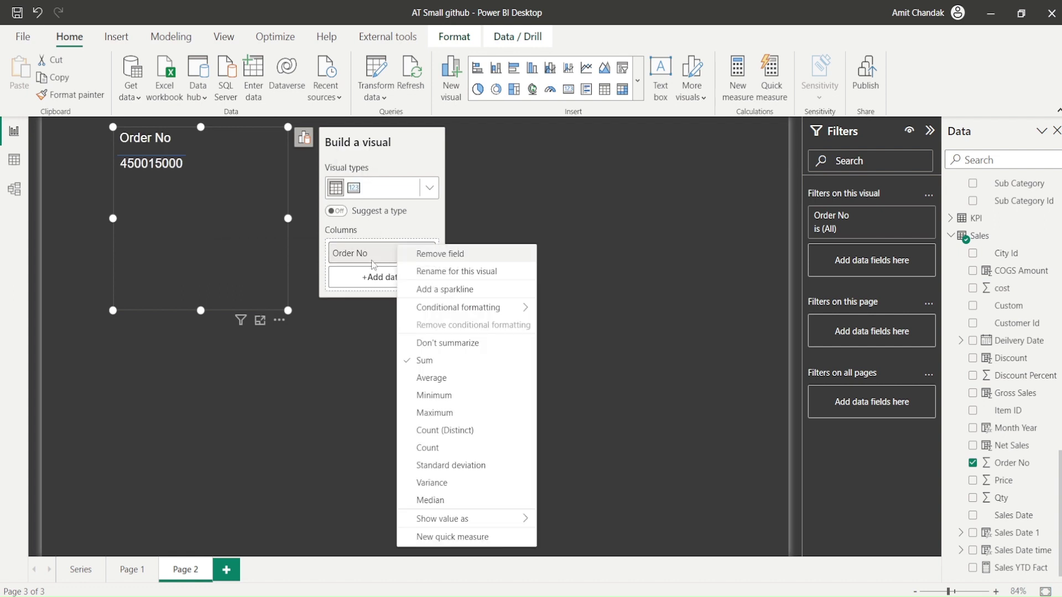
pyautogui.click(431, 344)
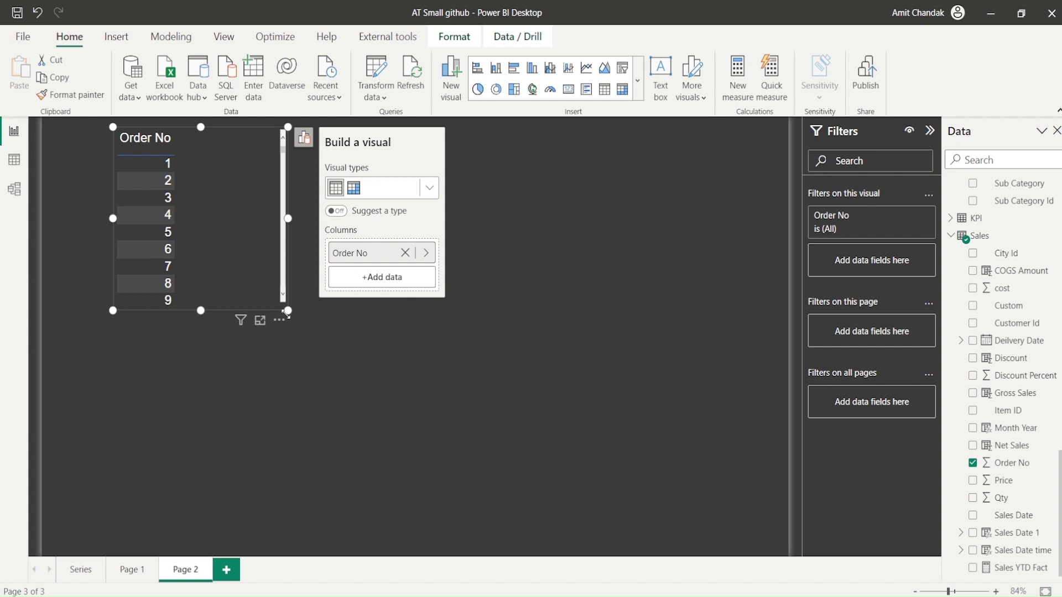
pyautogui.moveTo(287, 313); pyautogui.dragTo(523, 545)
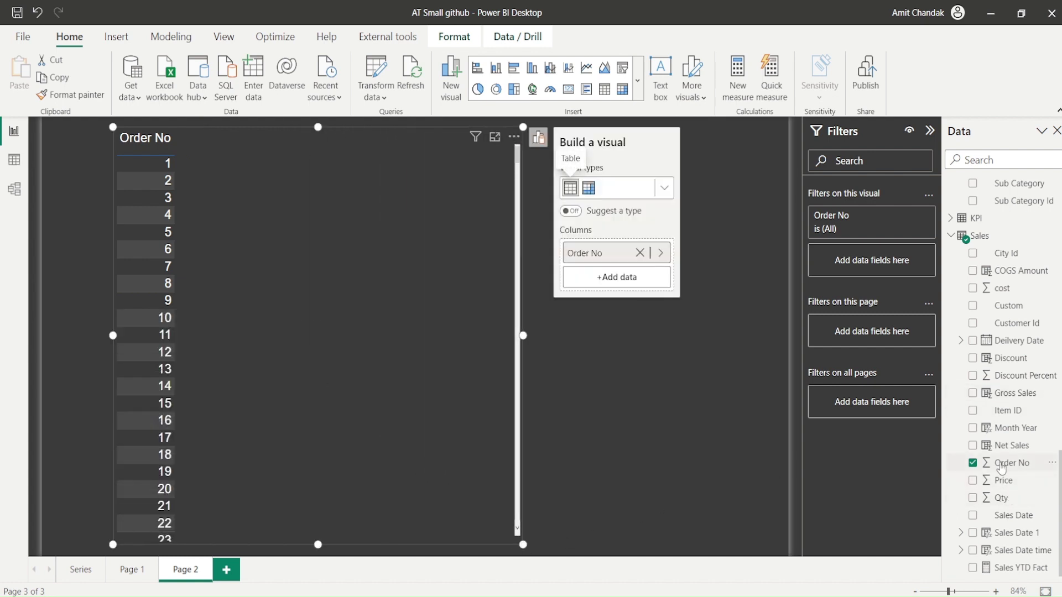
# - Add Sales Date and Qty from the Sales table to the table visual and sort it by Sales Date ascending
pyautogui.moveTo(1013, 516); pyautogui.dragTo(257, 196)
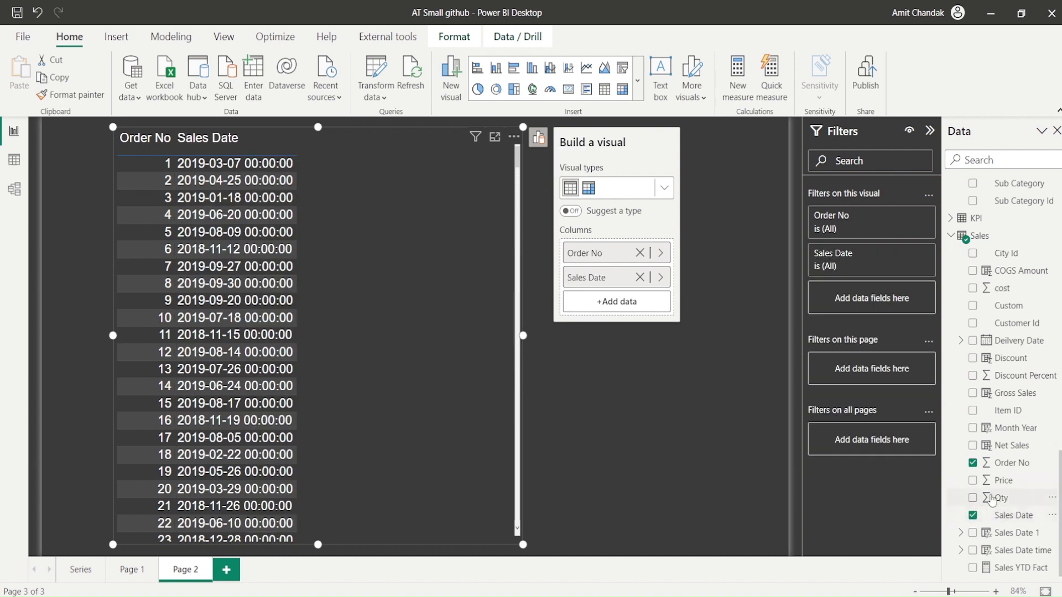
pyautogui.moveTo(1001, 498); pyautogui.dragTo(353, 208)
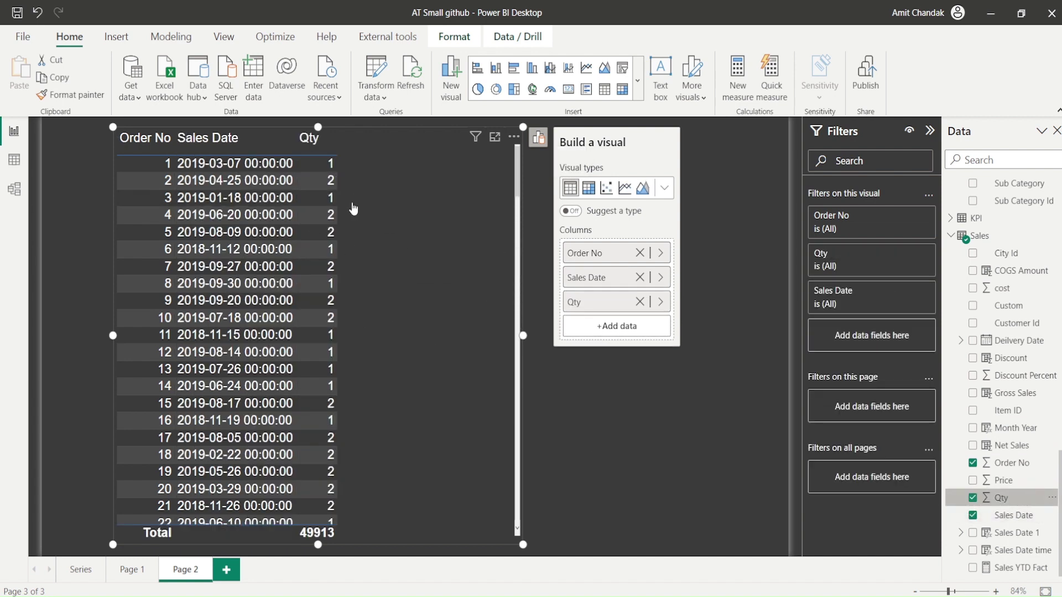
pyautogui.click(201, 157)
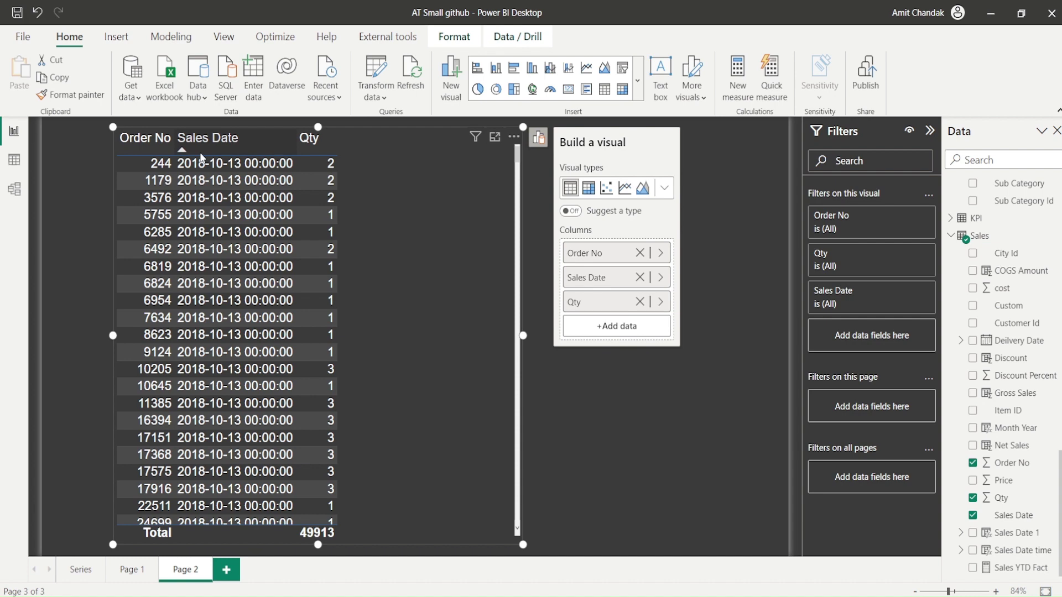
# - Create a new measure named rownumber3 and start its formula with the ROWNUMBER function
pyautogui.click(732, 100)
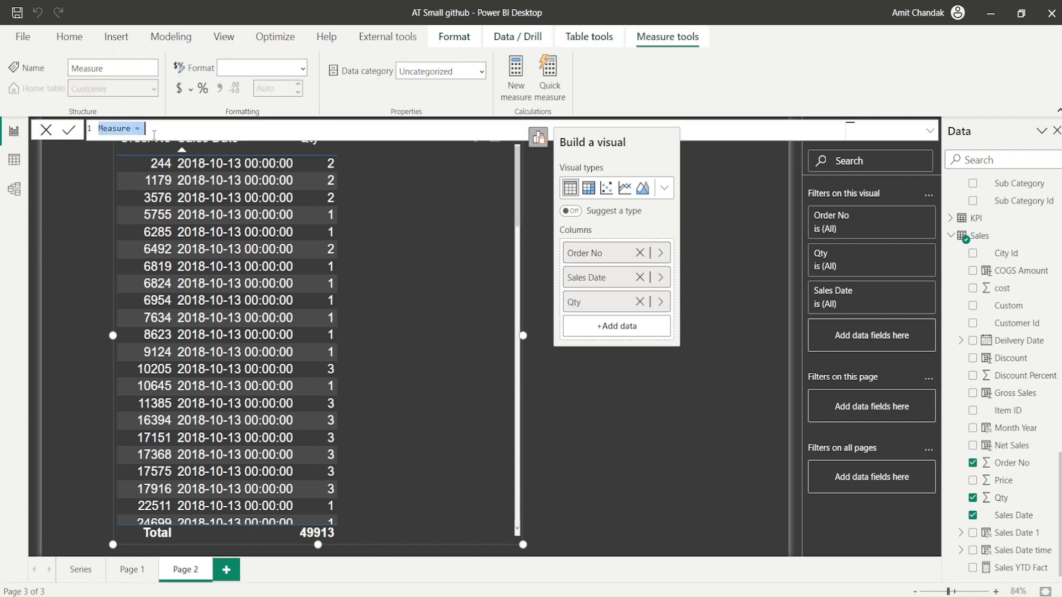
pyautogui.doubleClick(122, 128)
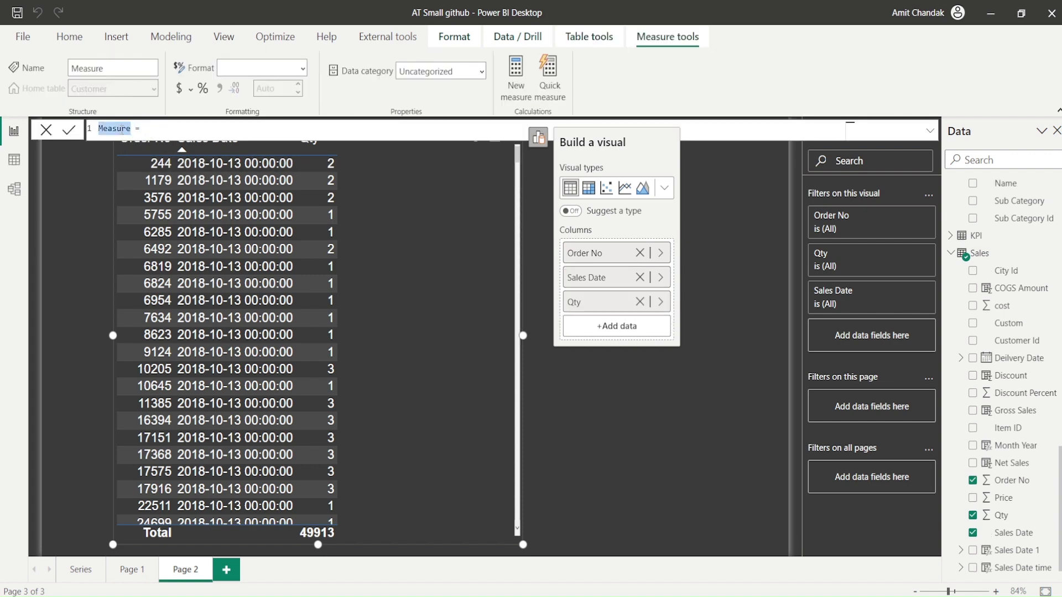
pyautogui.write('rownumber3')
pyautogui.press('Right')
pyautogui.press('Right')
pyautogui.write('row')
pyautogui.press('Down')
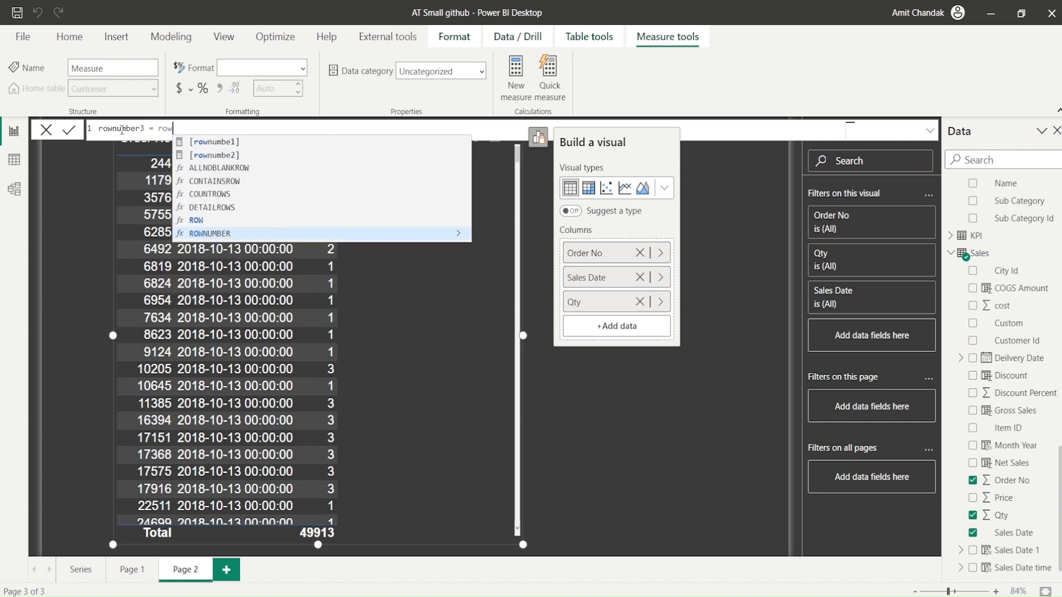
pyautogui.press('Tab')
# - Enter ALLSELECTED(Sales[Sales Date]) as the relation argument of ROWNUMBER and begin the ORDERBY argument
pyautogui.write('alls')
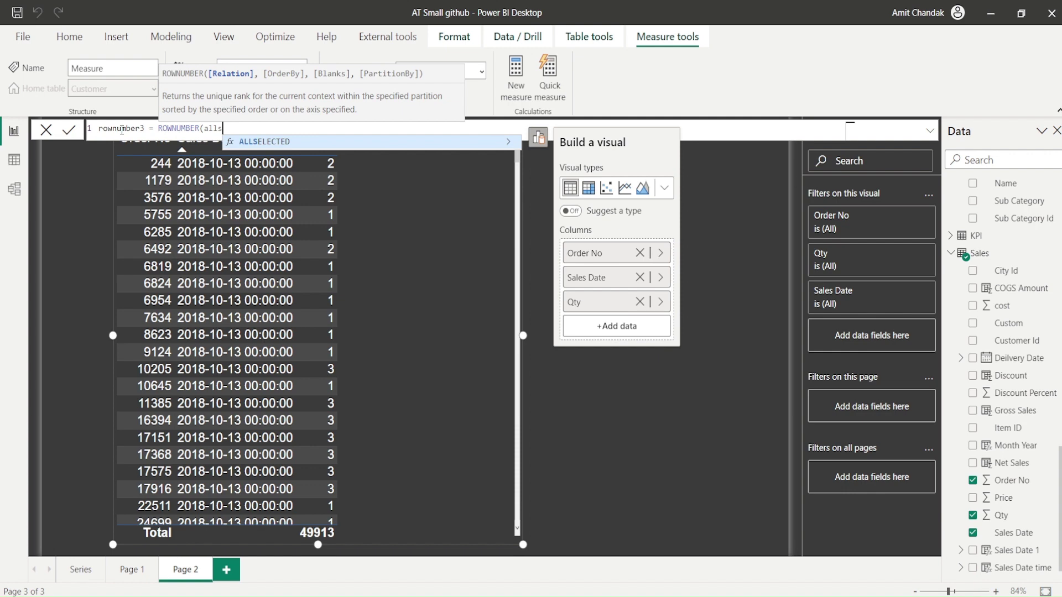
pyautogui.press('Tab')
pyautogui.write('sales')
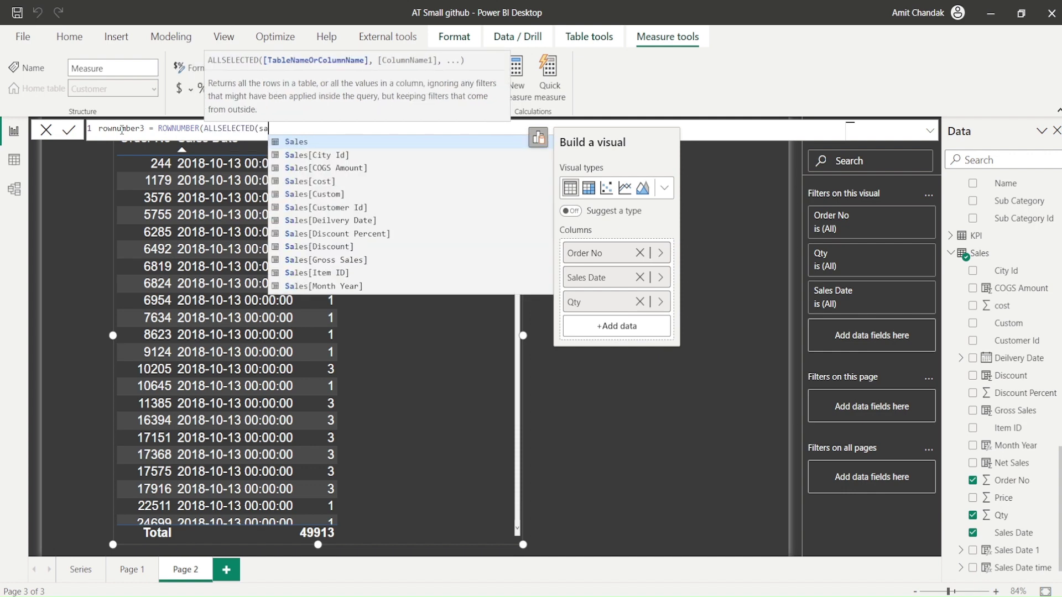
pyautogui.press('Down')
pyautogui.press('Down')
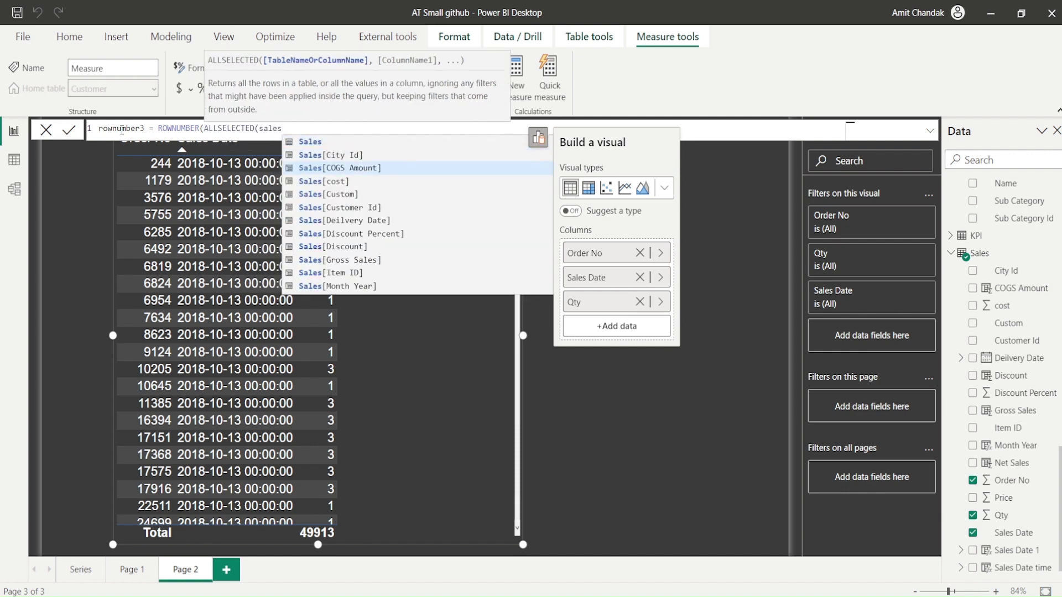
pyautogui.write('[sales d')
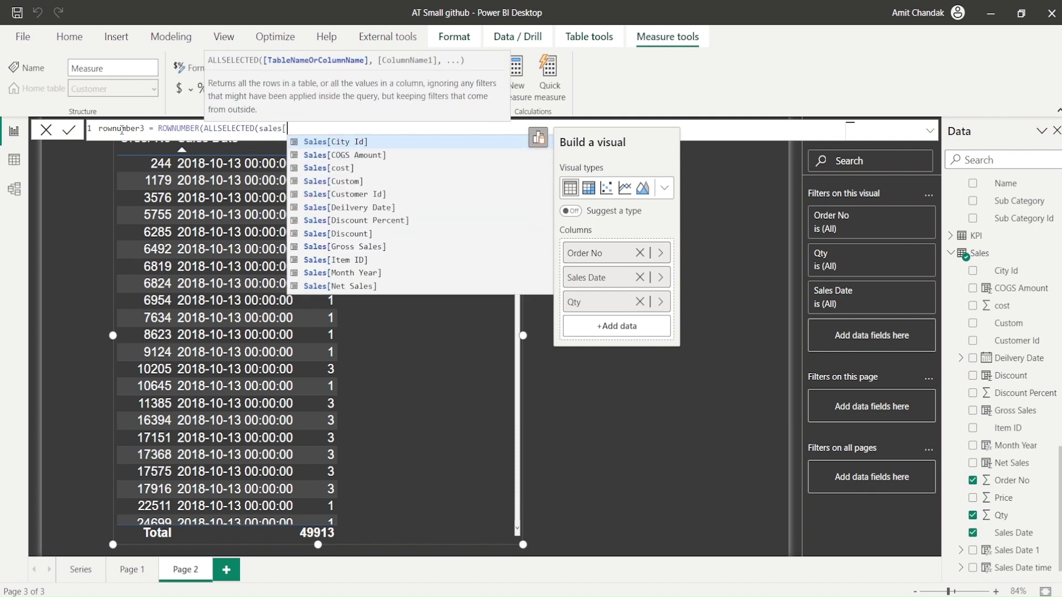
pyautogui.press('Tab')
pyautogui.write('), ORDERBY(')
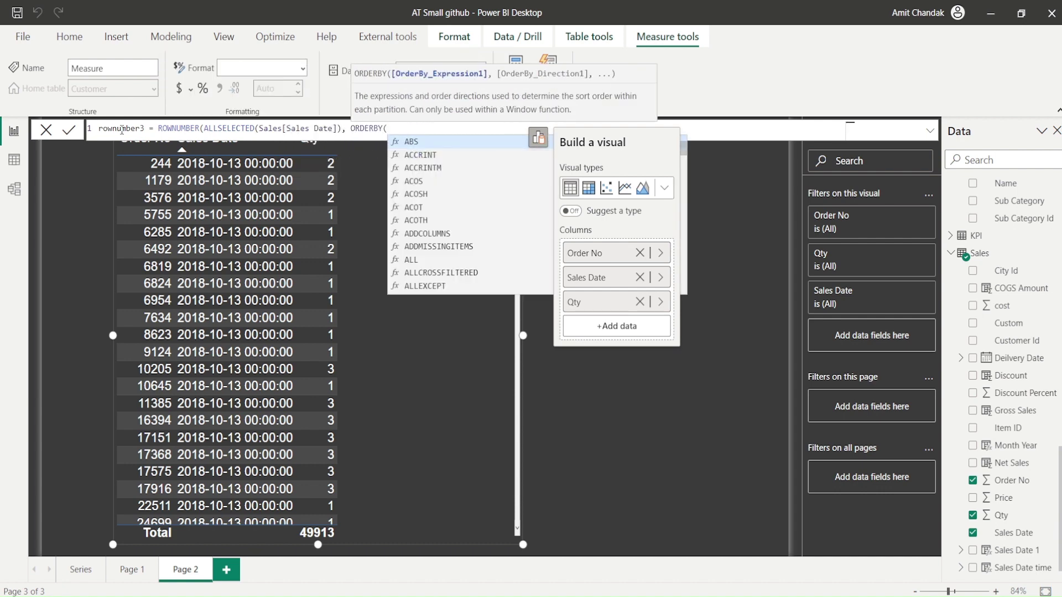
pyautogui.write('[')
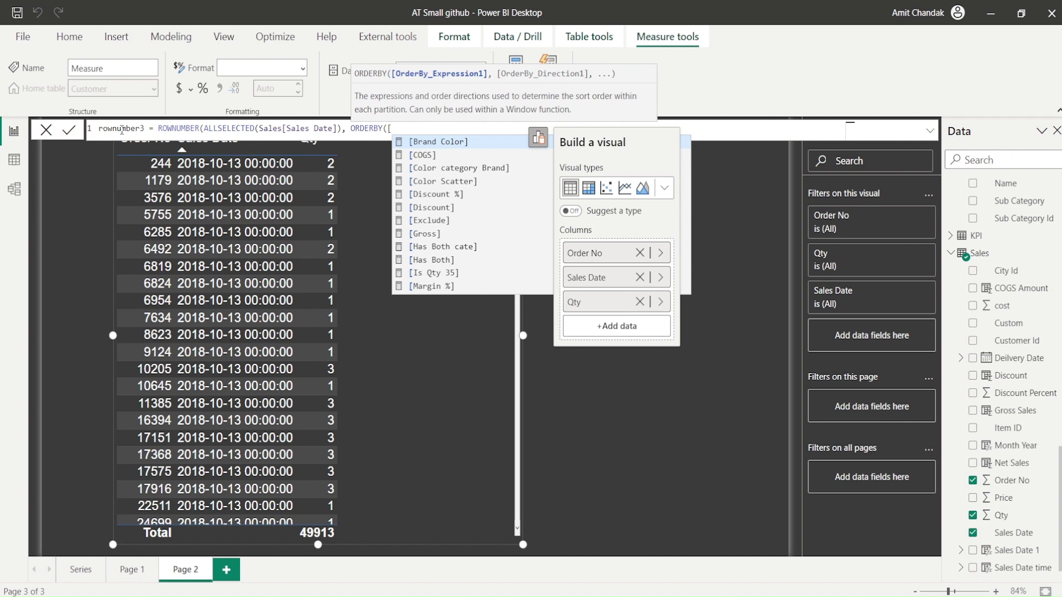
pyautogui.write('sa')
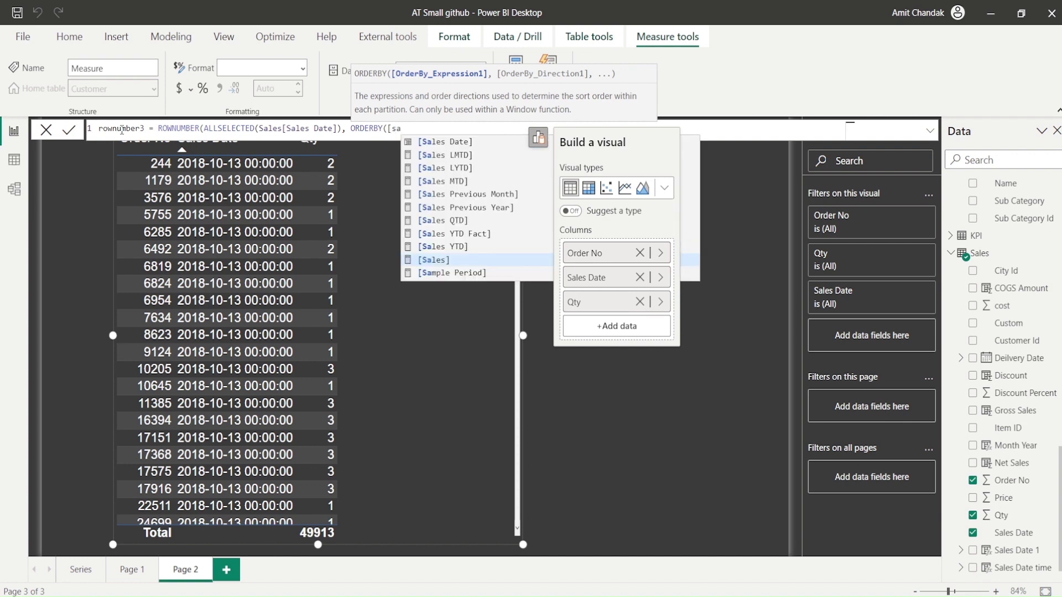
pyautogui.write('les')
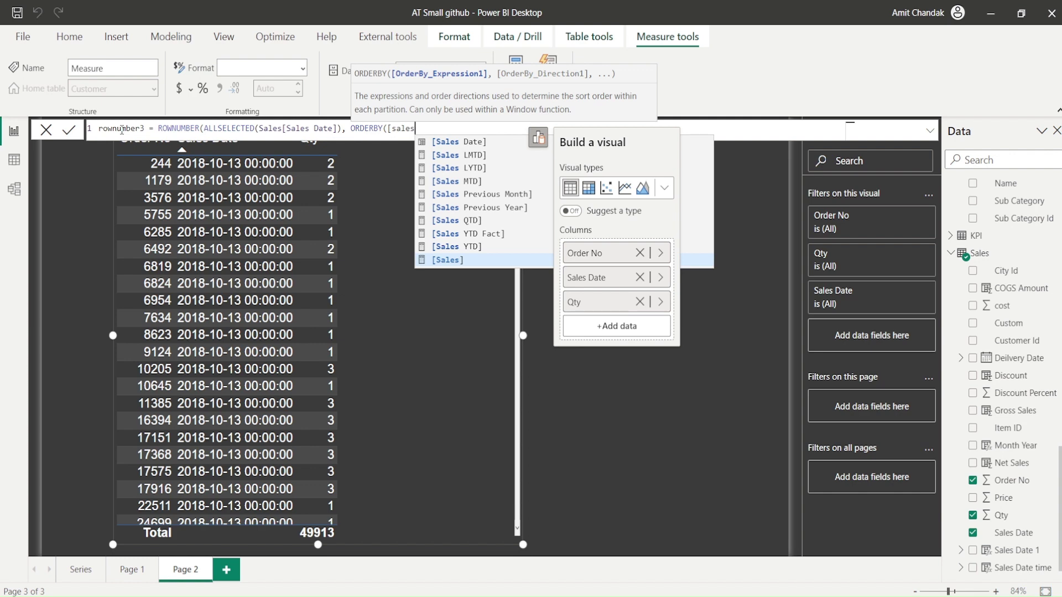
pyautogui.press('BackSpace')
pyautogui.press('BackSpace')
pyautogui.press('BackSpace')
pyautogui.press('BackSpace')
pyautogui.press('BackSpace')
pyautogui.press('BackSpace')
pyautogui.press('BackSpace')
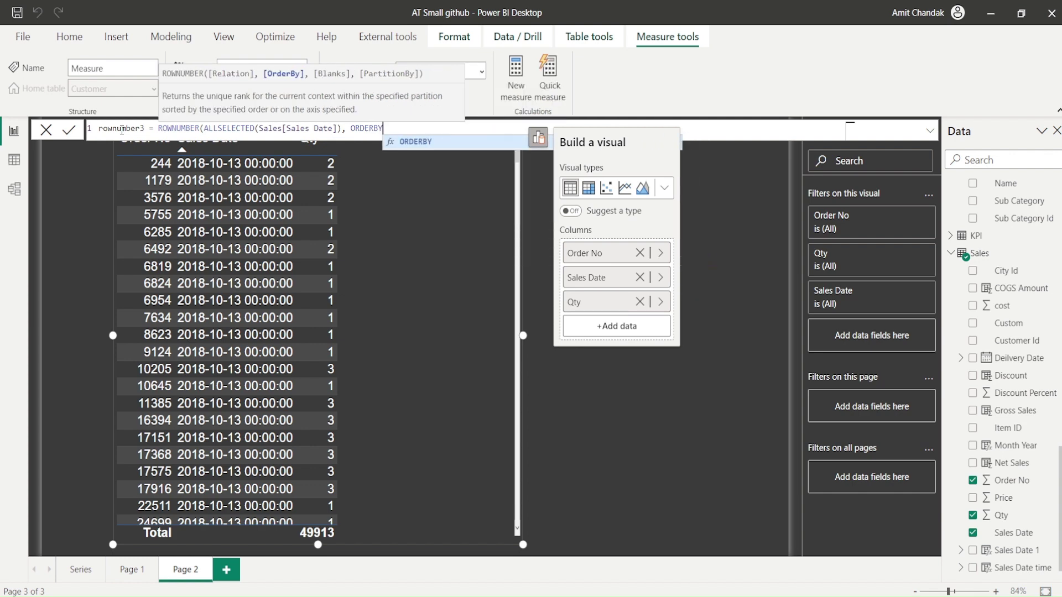
# - Complete the ordering argument as ORDERBY(Sales[Sales Date]), close the rownumber3 formula and commit the measure
pyautogui.write('(sales[s')
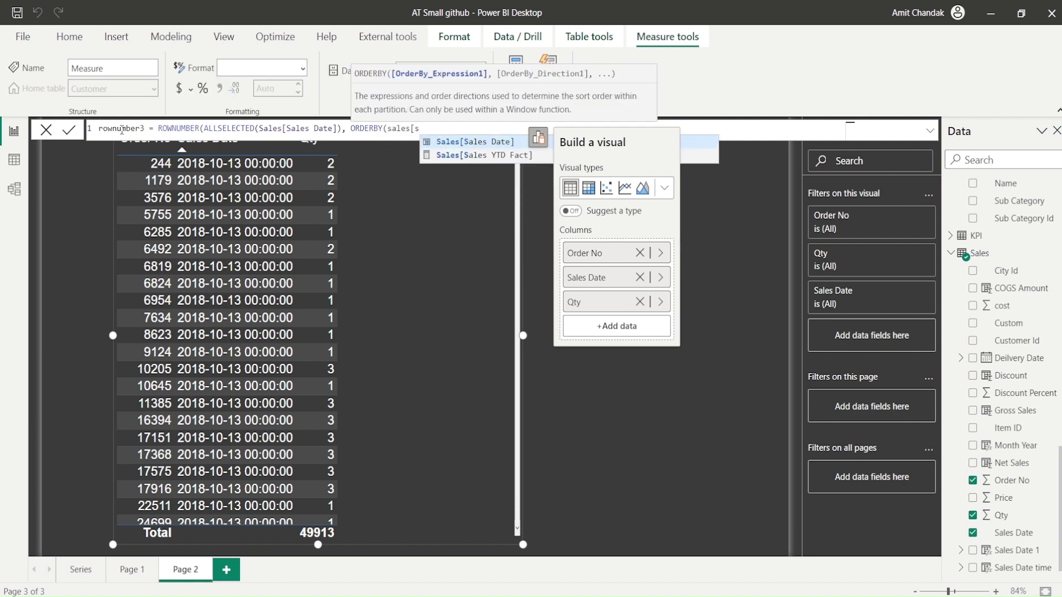
pyautogui.press('Tab')
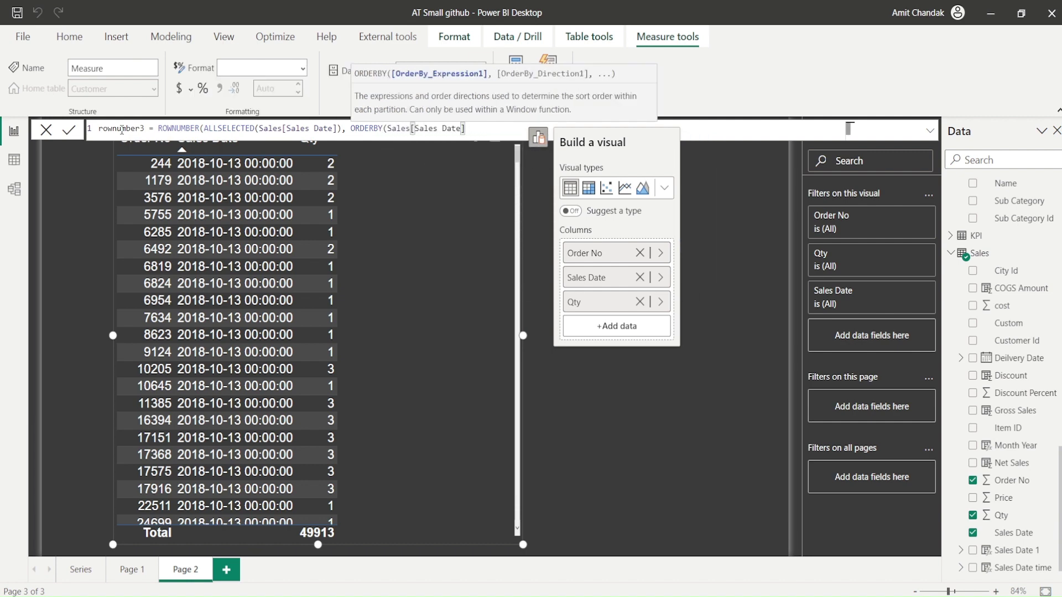
pyautogui.write('))')
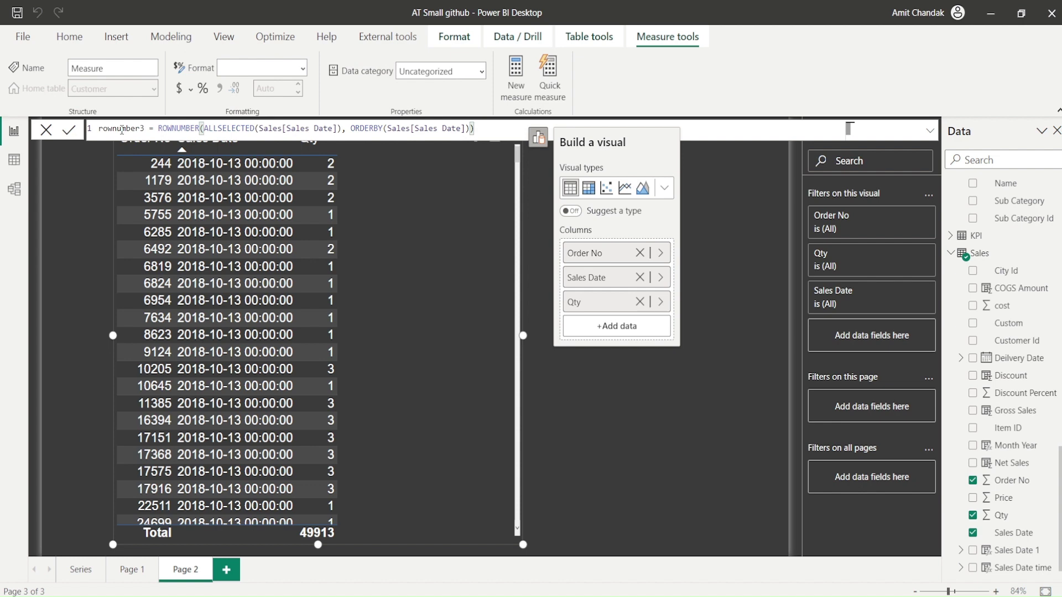
pyautogui.press('Return')
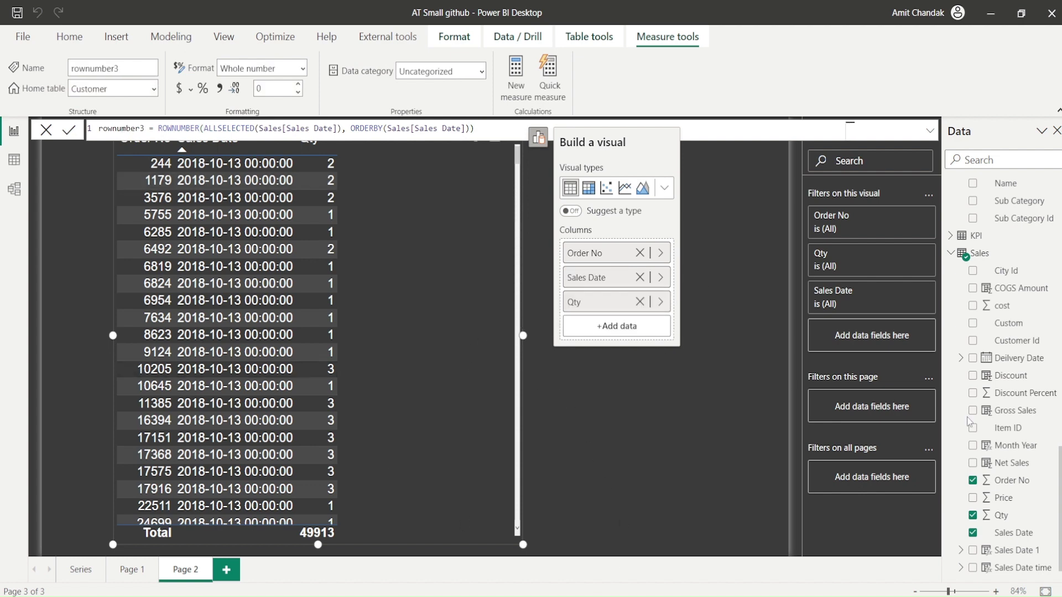
# - Add the rownumber3 measure to the table visual with Order No, Sales Date and Qty
pyautogui.scroll(-1, 1007, 365)
pyautogui.scroll(5, 1006, 375)
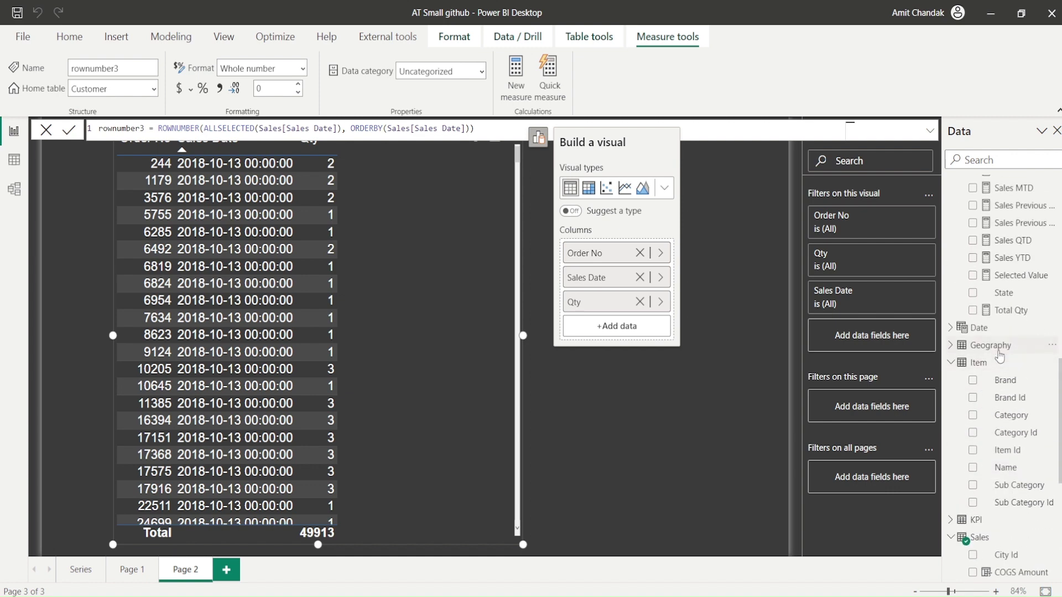
pyautogui.scroll(-5, 1002, 365)
pyautogui.scroll(10, 1001, 362)
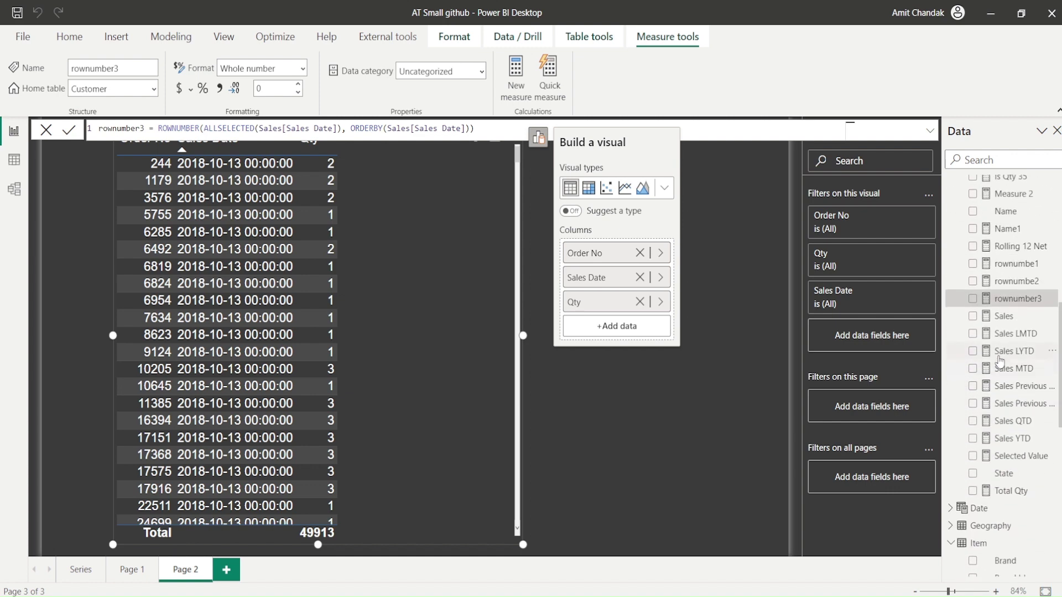
pyautogui.moveTo(996, 299); pyautogui.dragTo(426, 271)
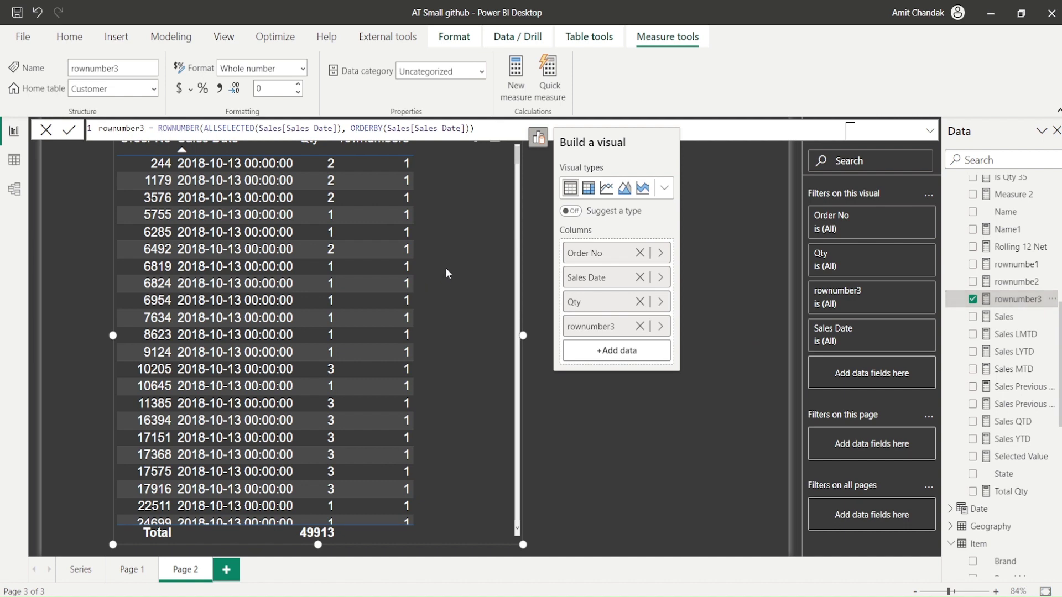
pyautogui.scroll(-6, 407, 252)
pyautogui.scroll(6, 406, 252)
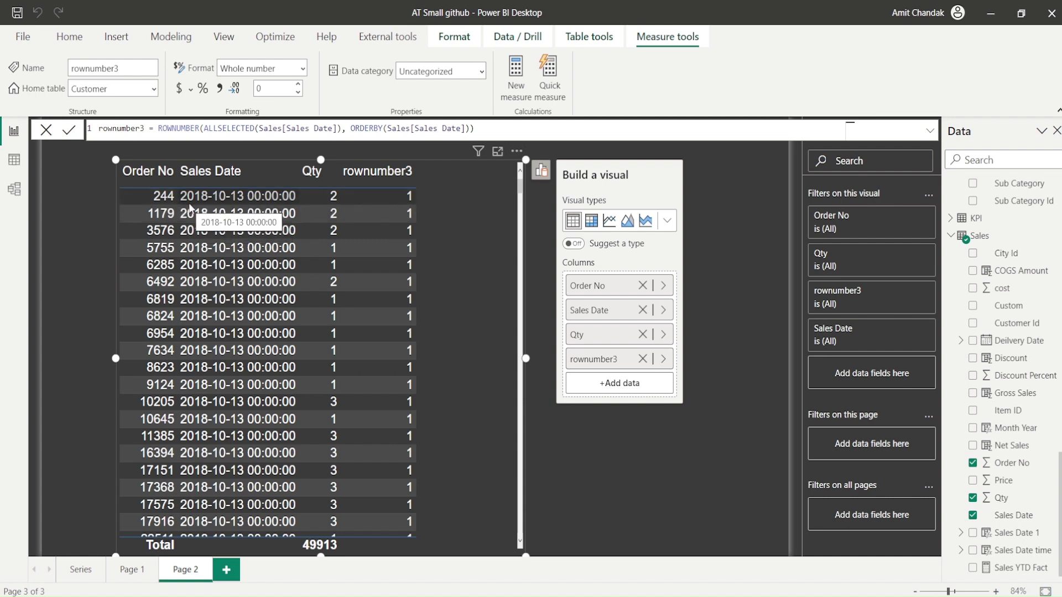
# - Insert Sales[Order No] before Sales[Sales Date] inside ALLSELECTED in the rownumber3 formula and commit the change
pyautogui.click(259, 128)
pyautogui.write('Sales')
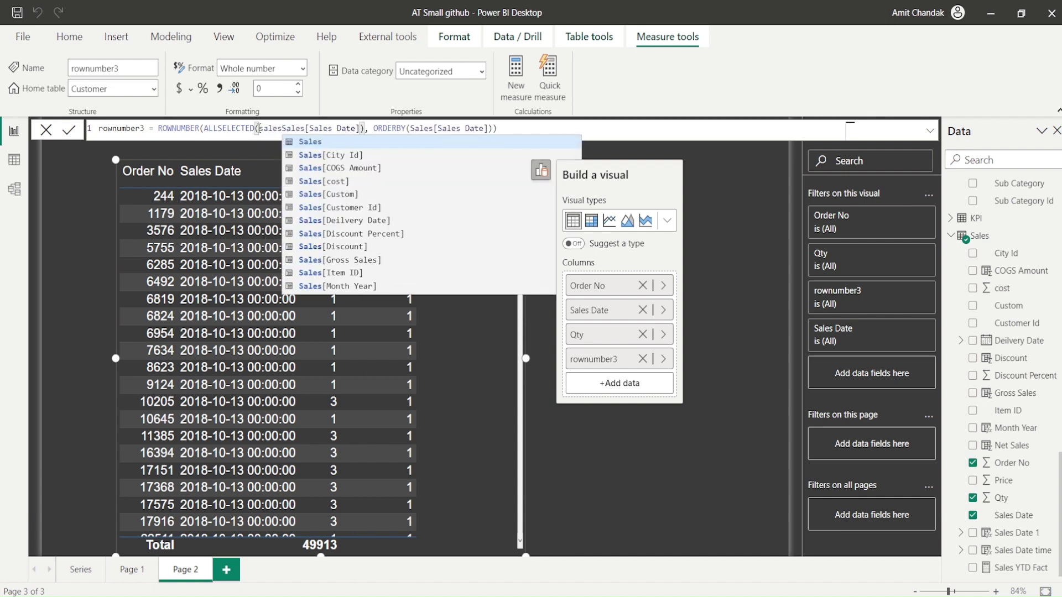
pyautogui.write('[Order No]')
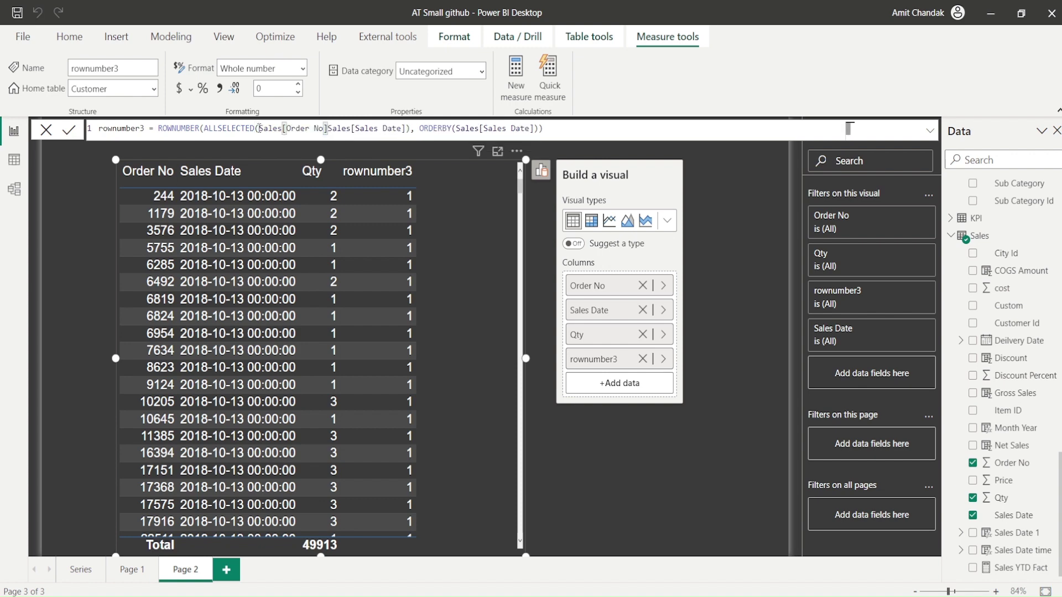
pyautogui.write(',')
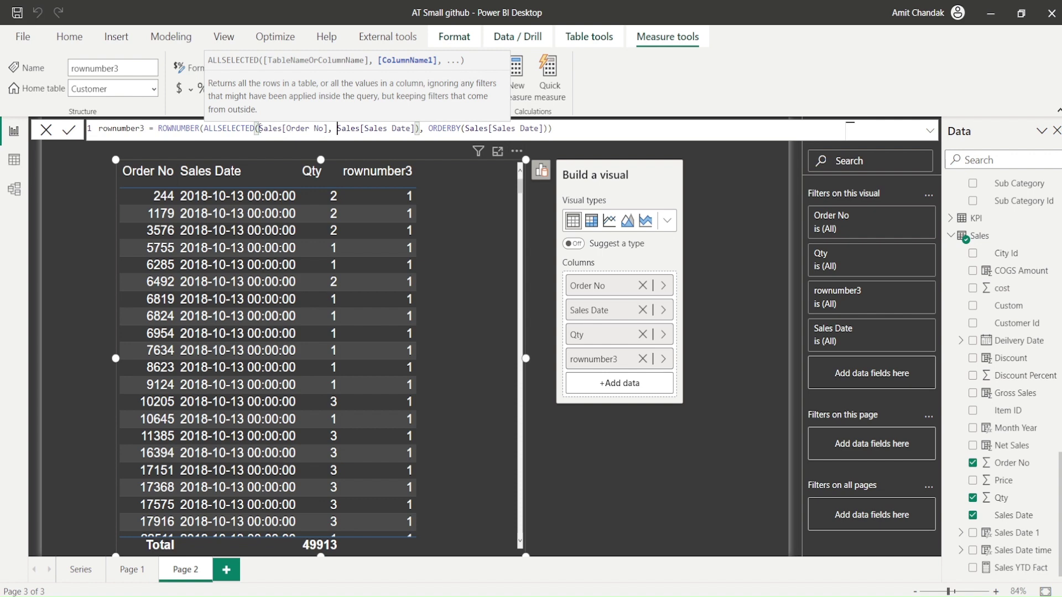
pyautogui.press('Right')
pyautogui.press('Right')
pyautogui.press('Right')
pyautogui.press('Right')
pyautogui.press('Right')
pyautogui.press('Right')
pyautogui.press('Right')
pyautogui.press('Right')
pyautogui.press('Right')
pyautogui.press('Right')
pyautogui.press('Right')
pyautogui.press('Right')
pyautogui.press('Right')
pyautogui.press('Right')
pyautogui.press('Right')
pyautogui.press('Right')
pyautogui.press('Right')
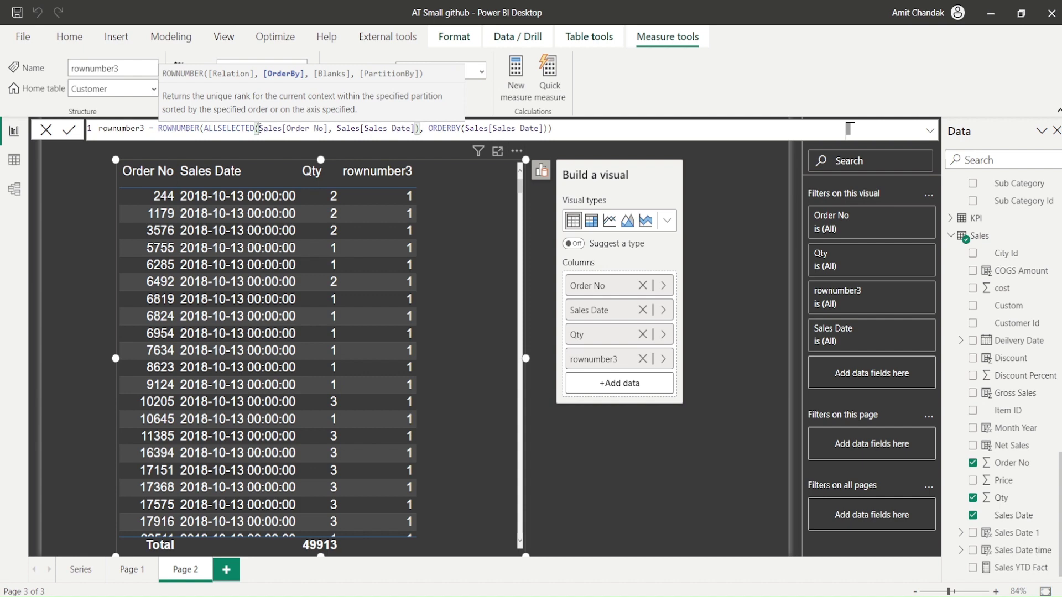
pyautogui.press('Return')
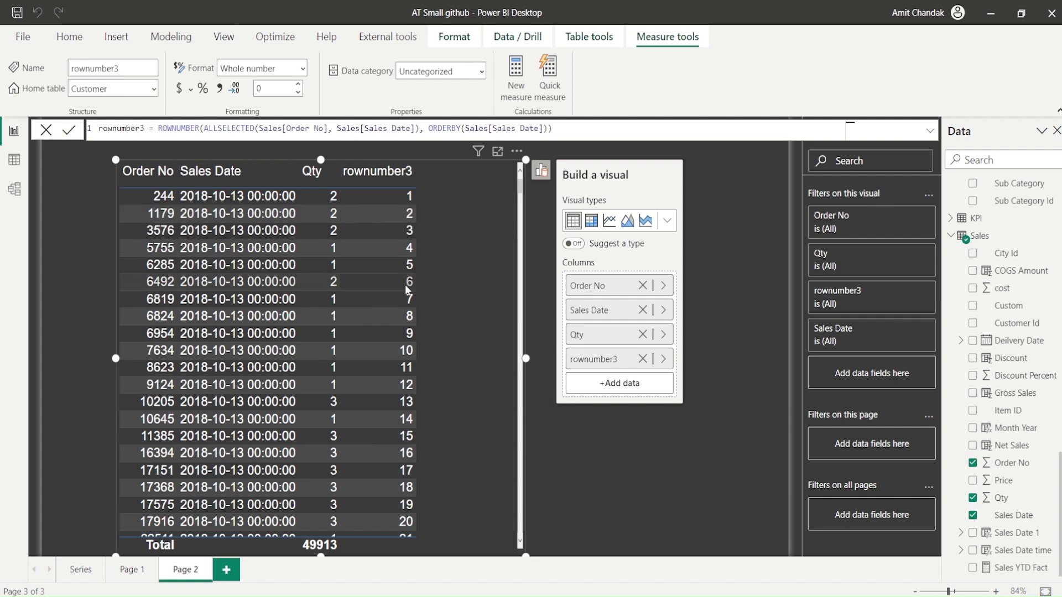
# - Add a new blank report page after Page 2
pyautogui.scroll(-8, 406, 293)
pyautogui.scroll(-6, 407, 305)
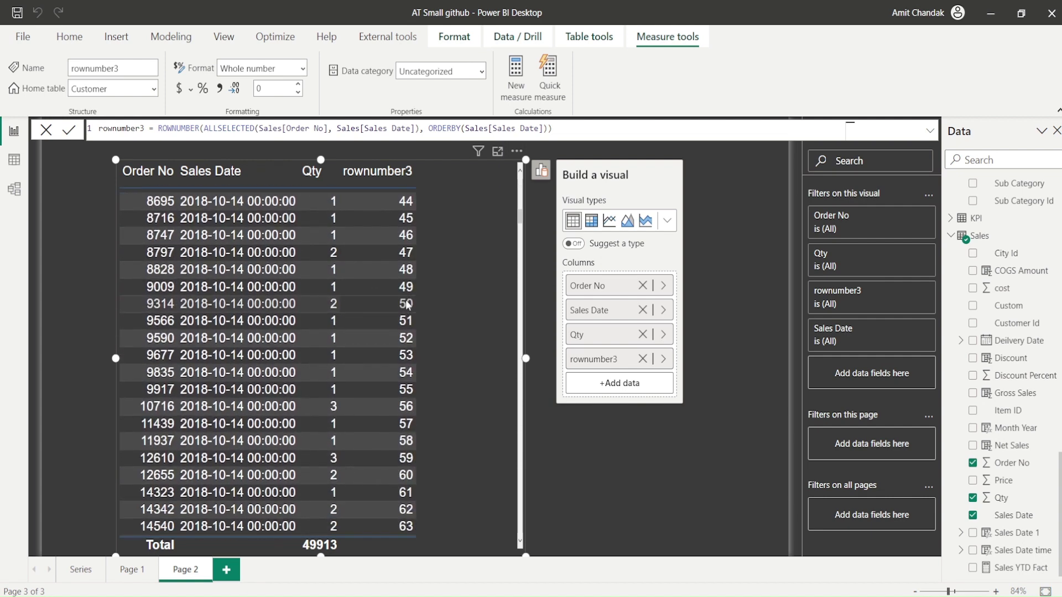
pyautogui.scroll(6, 407, 304)
pyautogui.scroll(8, 407, 303)
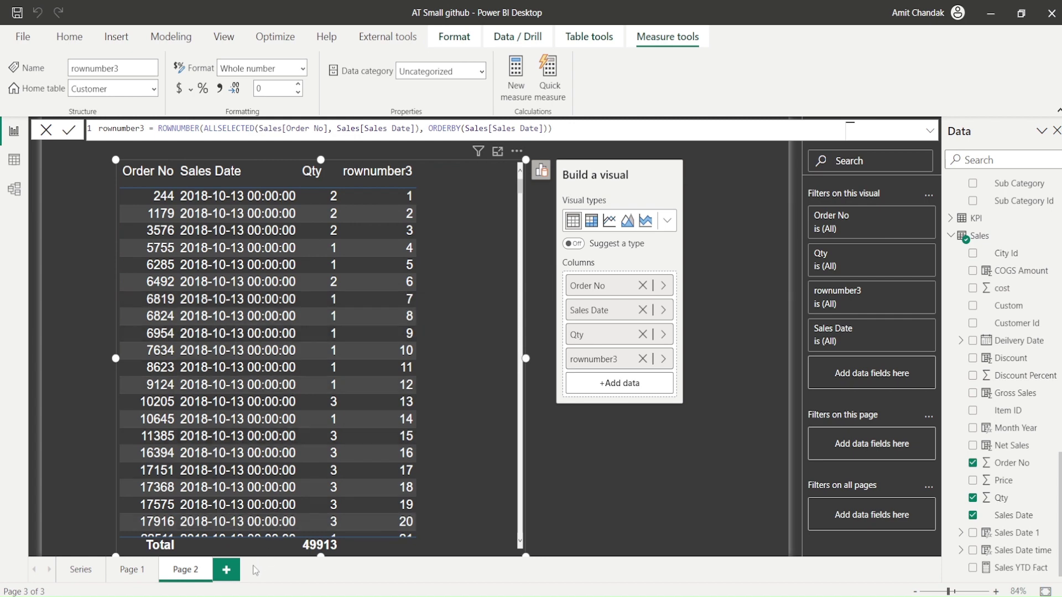
pyautogui.click(228, 570)
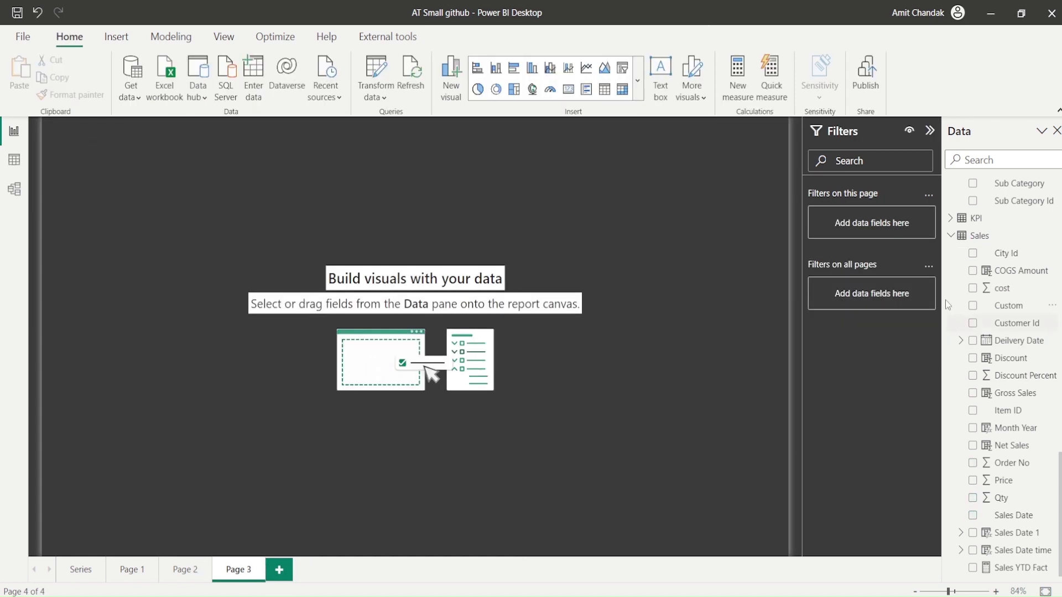
# - Create a table visual on the empty Page 3 from the Customer table's Name field
pyautogui.scroll(4, 1054, 272)
pyautogui.scroll(10, 1054, 272)
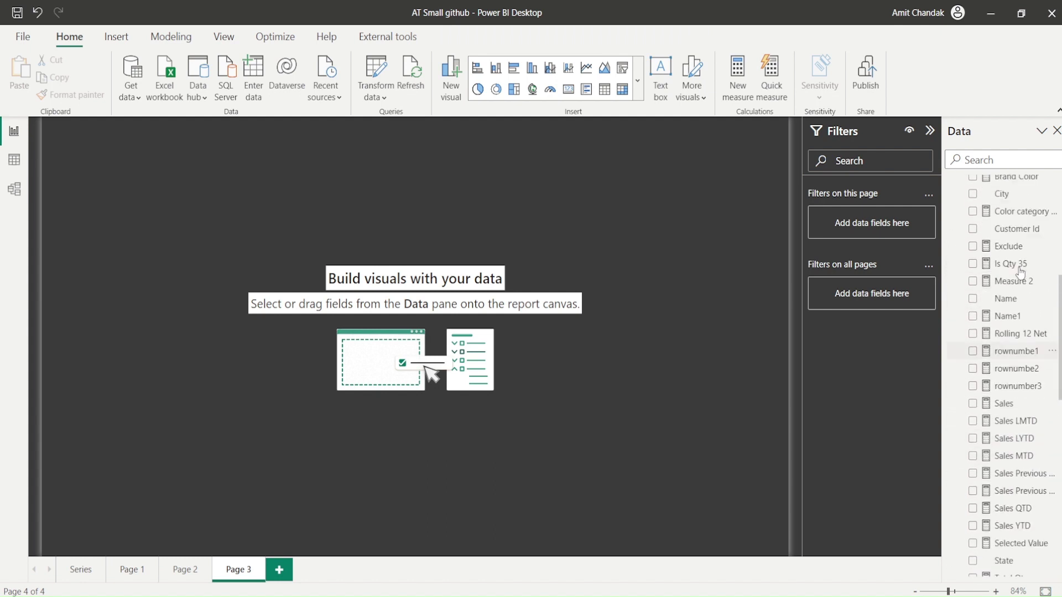
pyautogui.scroll(-5, 1011, 300)
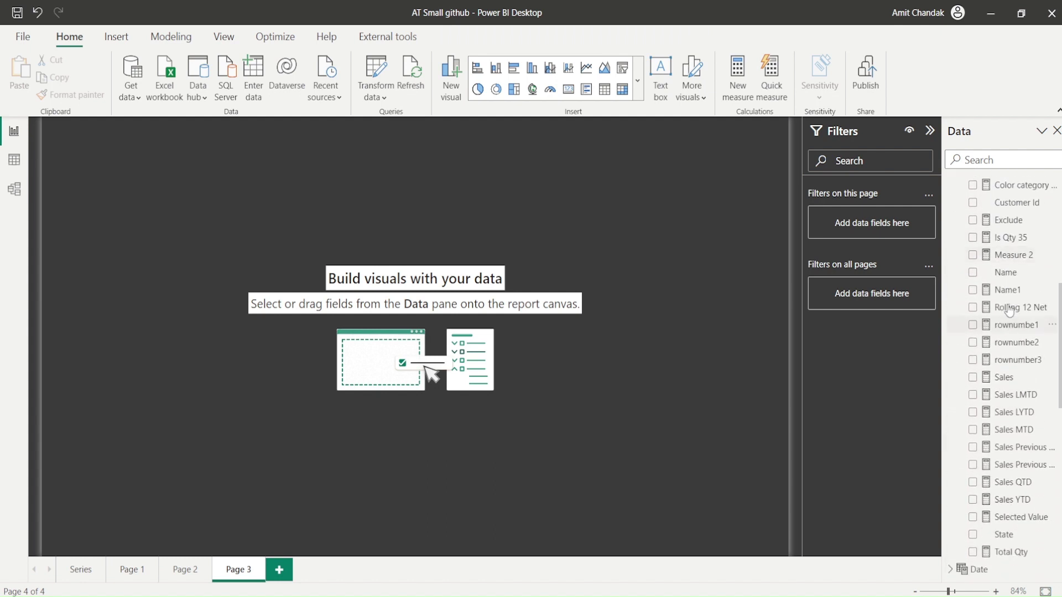
pyautogui.moveTo(1006, 274); pyautogui.dragTo(190, 270)
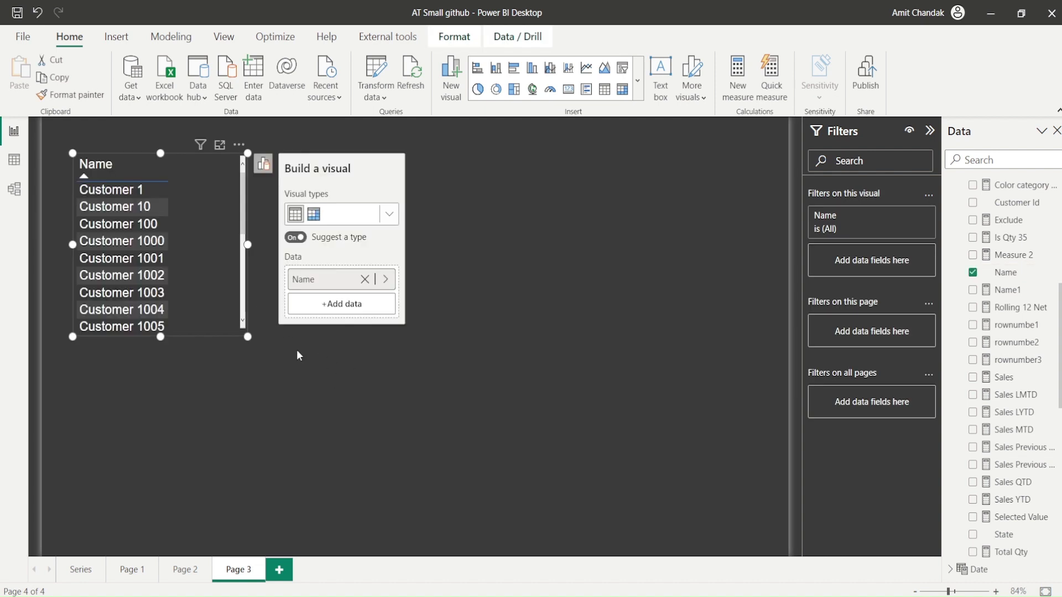
# - Add Sales Date from the Sales table to the Name table visual and enlarge the visual to about the page's full height
pyautogui.scroll(-3, 994, 477)
pyautogui.scroll(-5, 994, 477)
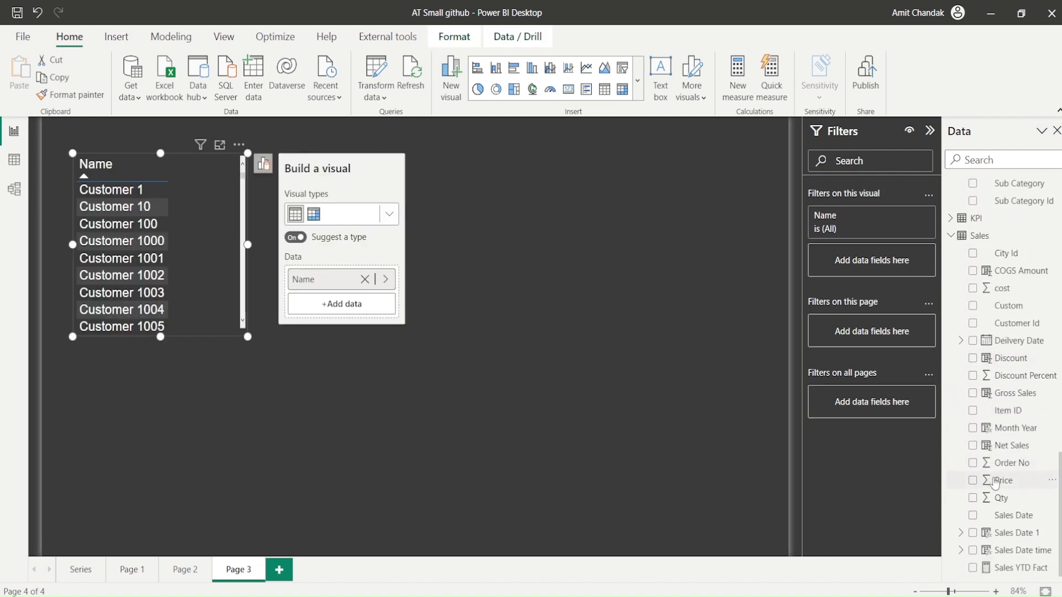
pyautogui.moveTo(1014, 515); pyautogui.dragTo(204, 233)
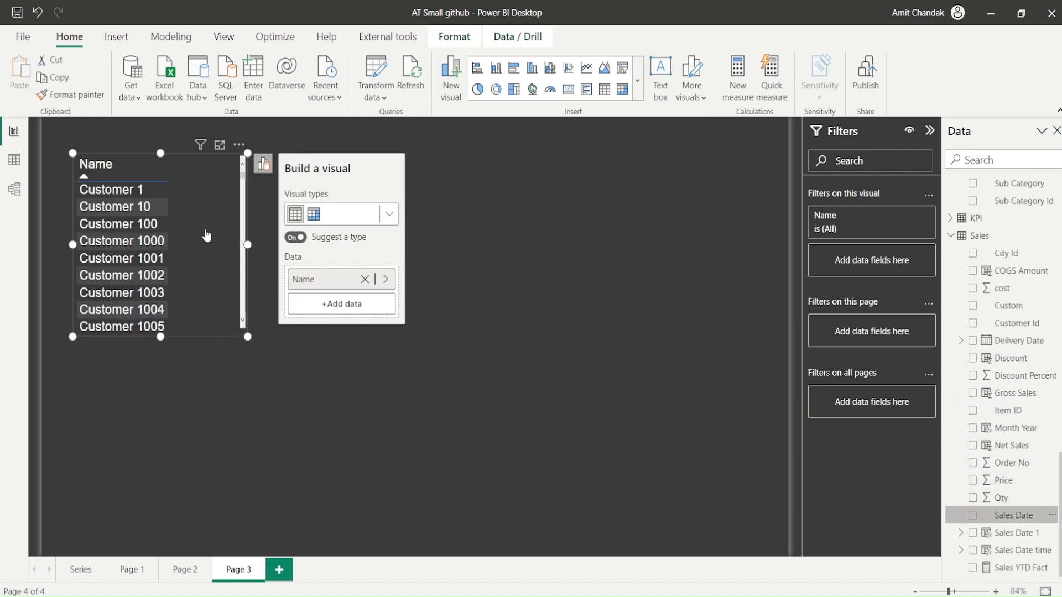
pyautogui.moveTo(247, 338); pyautogui.dragTo(517, 545)
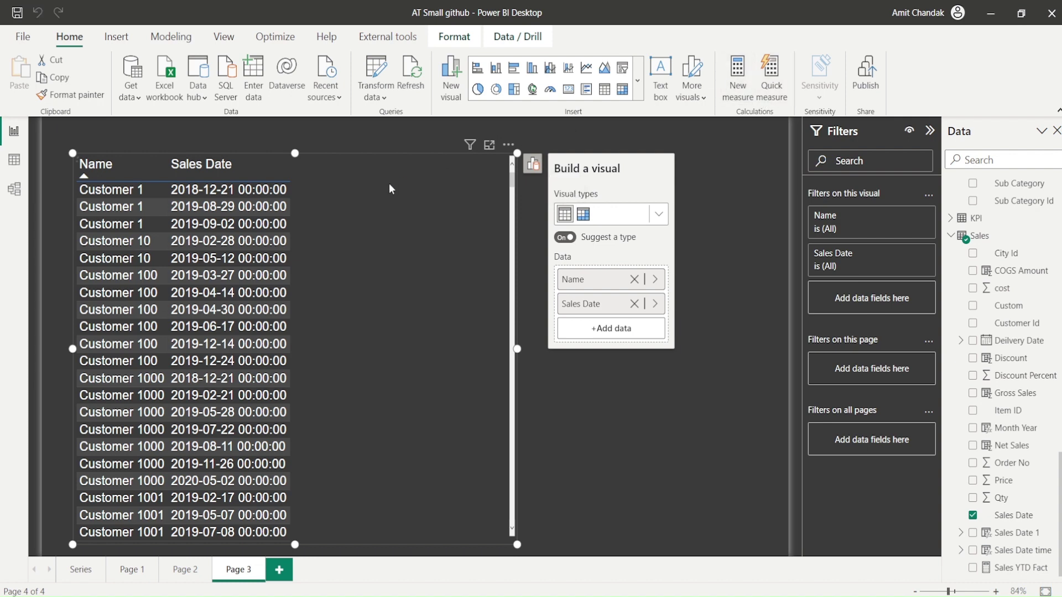
# - Create a new measure named rownumber4 and start its formula with the ROWNUMBER function
pyautogui.hotkey('alt', 'h')
pyautogui.press('n')
pyautogui.press('m')
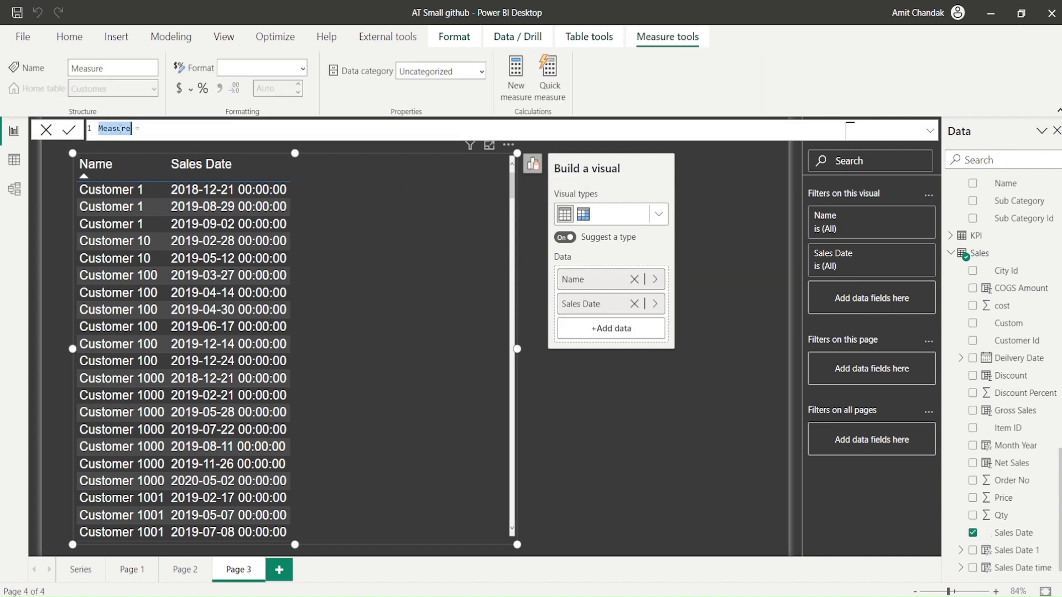
pyautogui.write('rownumber')
pyautogui.write('2')
pyautogui.press('End')
pyautogui.press('BackSpace')
pyautogui.write('4')
pyautogui.press('End')
pyautogui.write('row')
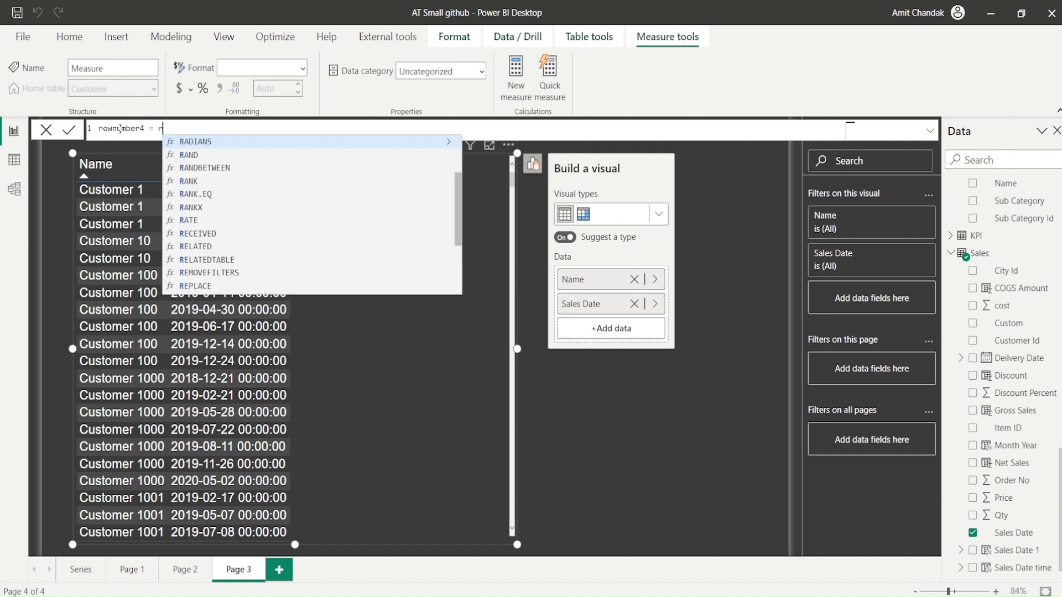
pyautogui.press('Down')
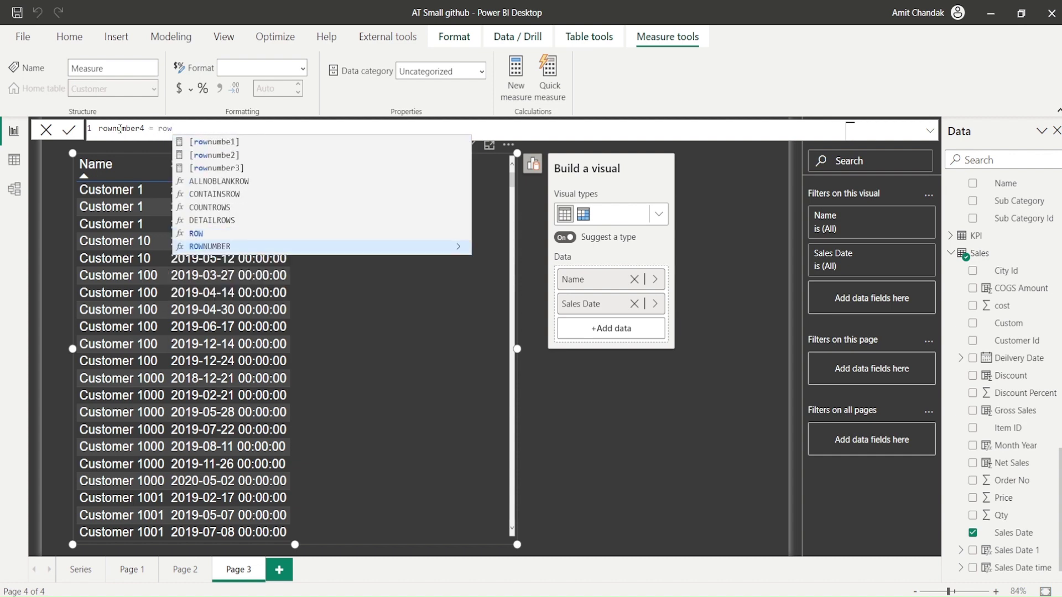
pyautogui.press('Tab')
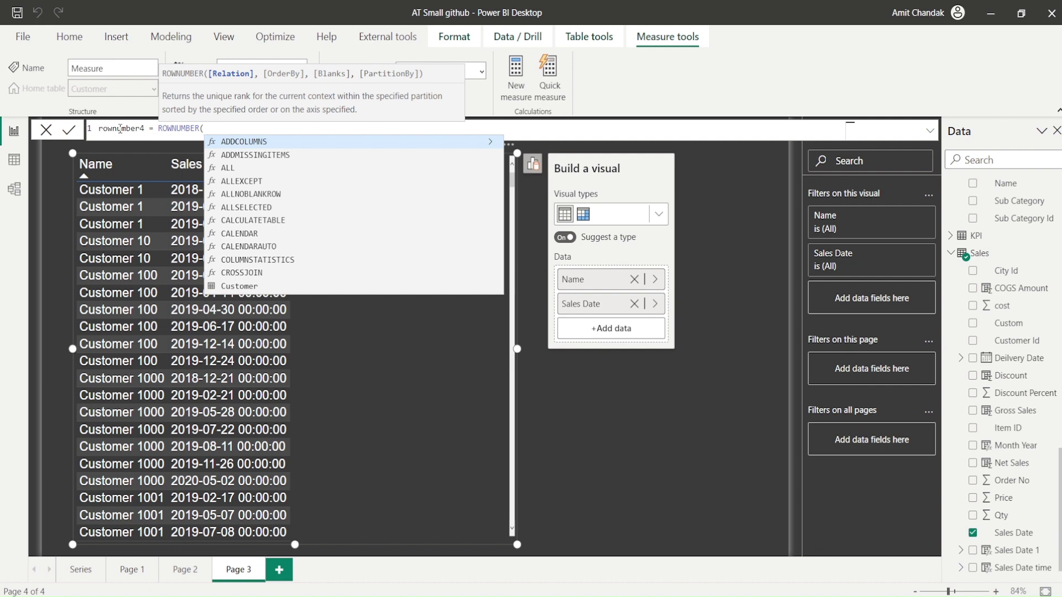
# - Start the relation argument of rownumber4 as SUMMARIZE over ALLSELECTED(sales)
pyautogui.write('summ')
pyautogui.press('Tab')
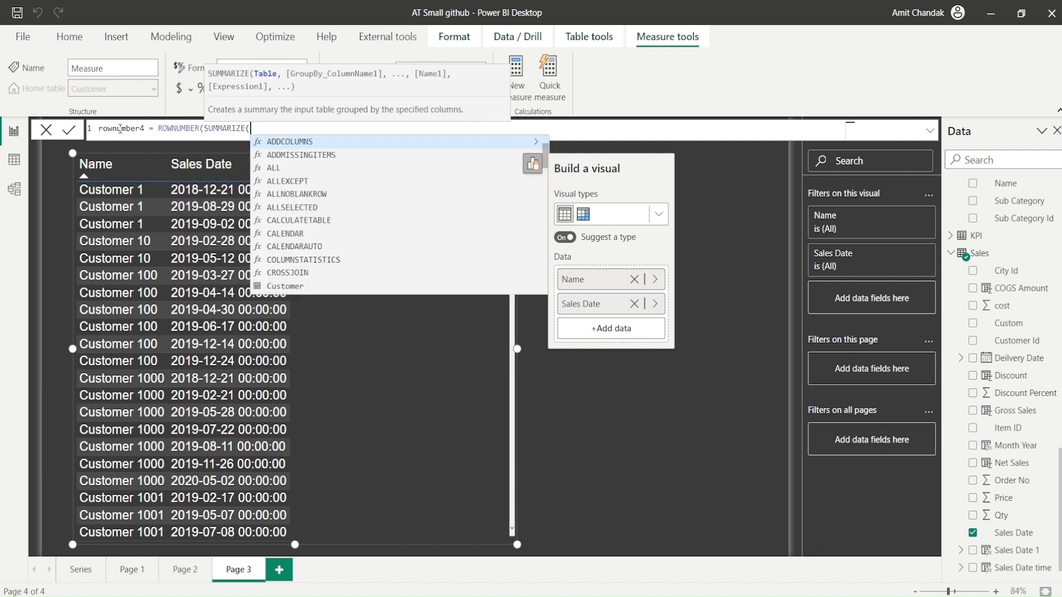
pyautogui.write('alls')
pyautogui.press('Tab')
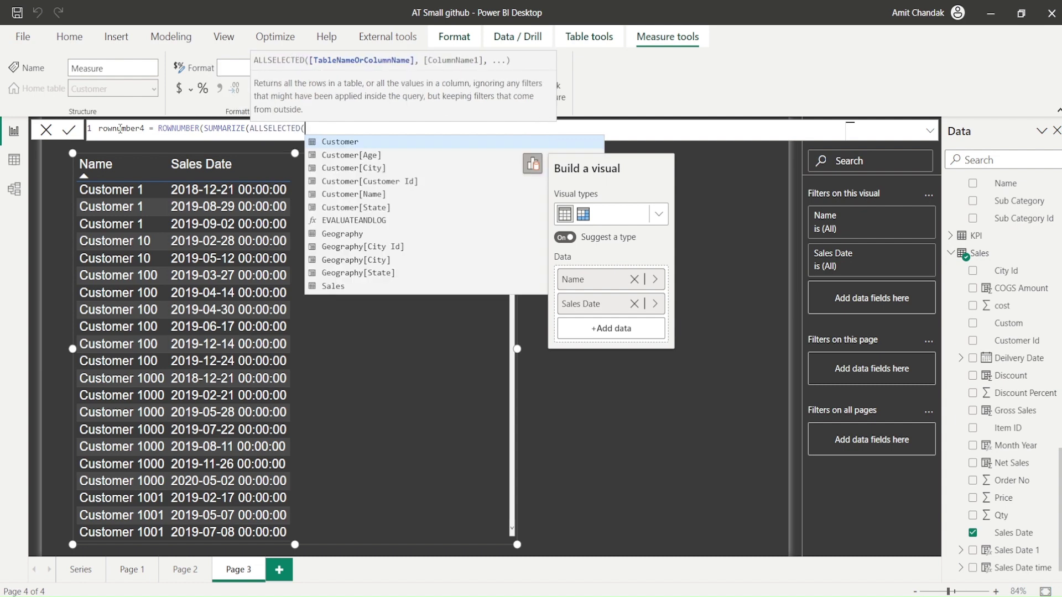
pyautogui.write('sales), ')
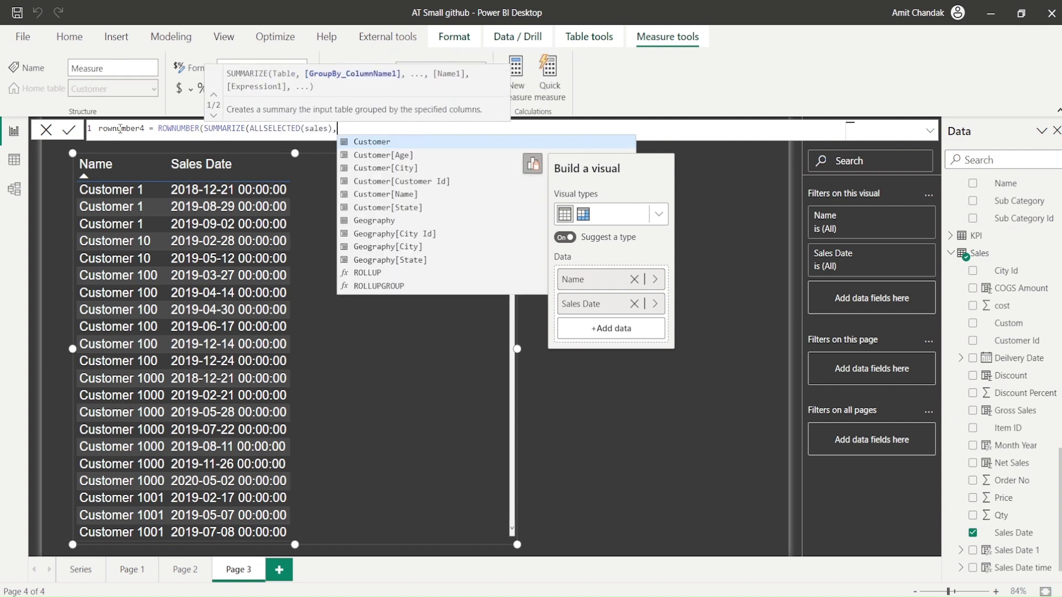
# - Group the SUMMARIZE by Customer[Name] and Sales[Sales Date] and close the relation argument
pyautogui.write('cus')
pyautogui.press('Down')
pyautogui.press('Down')
pyautogui.press('Down')
pyautogui.press('Down')
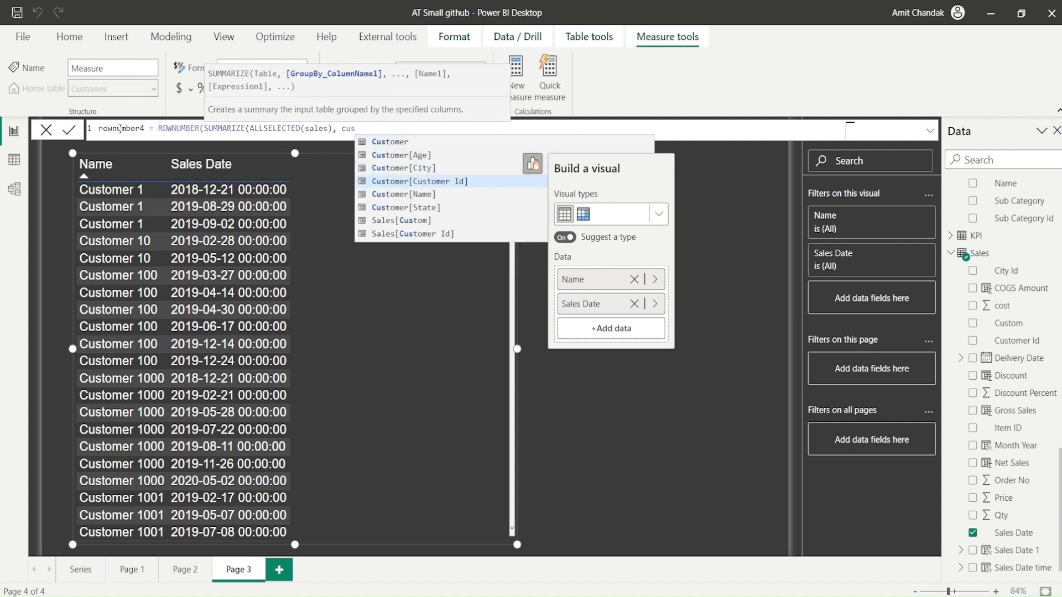
pyautogui.press('Tab')
pyautogui.write(', sales[sa')
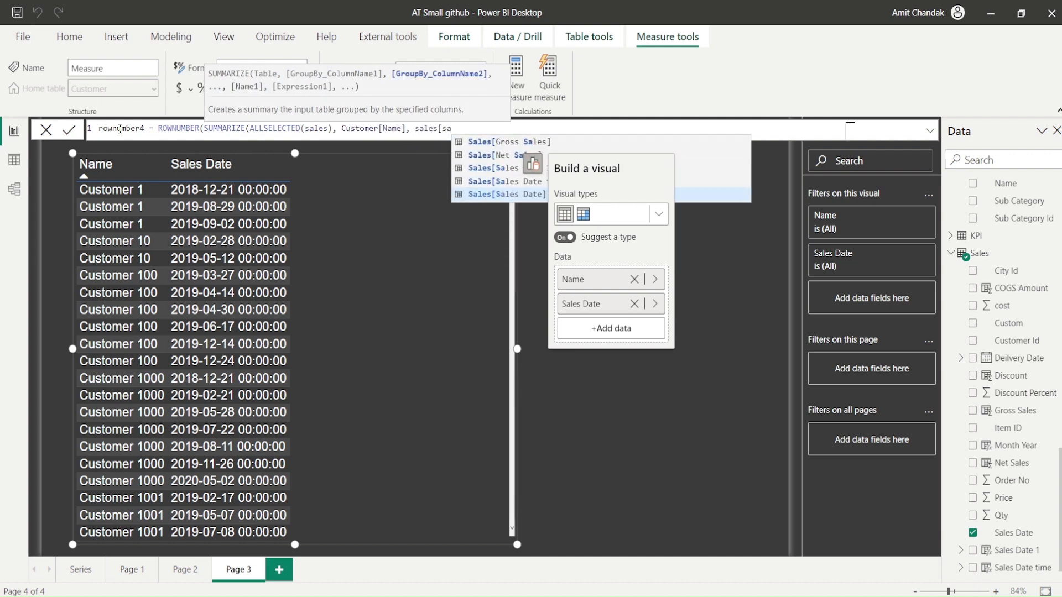
pyautogui.press('Tab')
pyautogui.write(')')
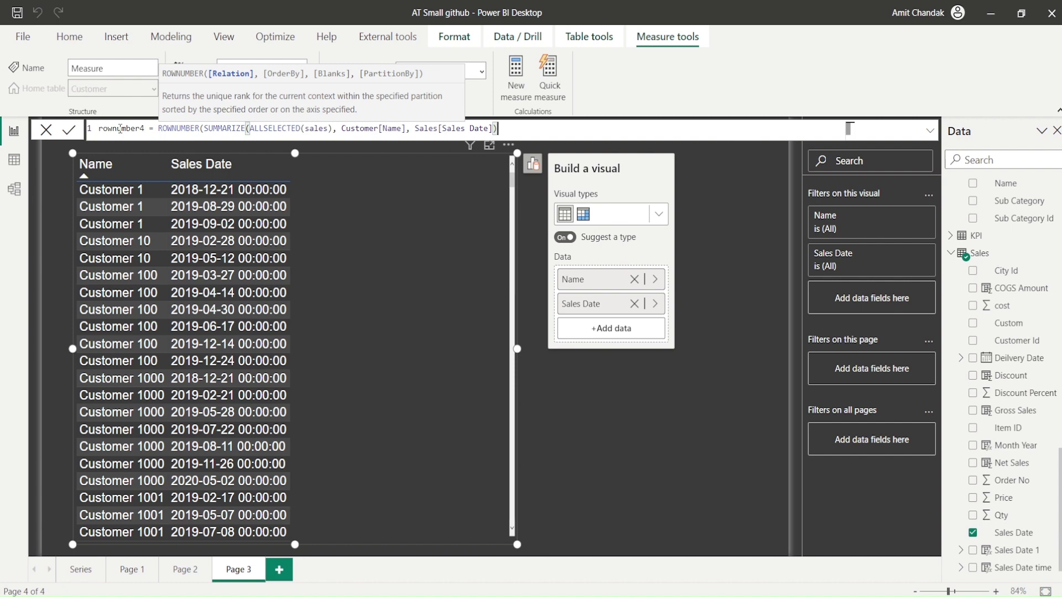
# - Add ORDERBY(Sales[Sales Date]) as the ordering argument of the rownumber4 formula
pyautogui.write(',')
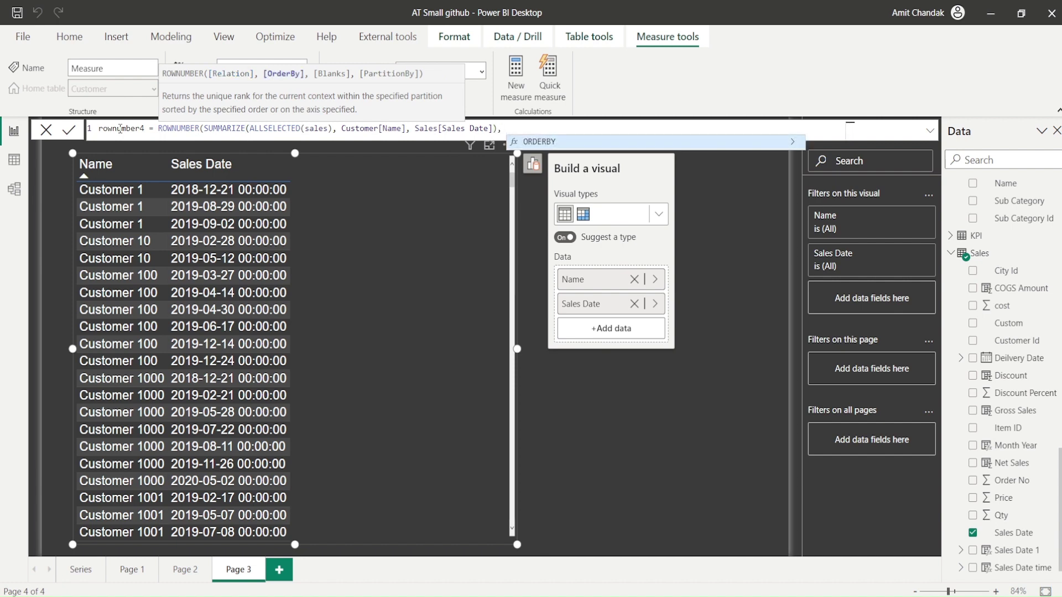
pyautogui.press('Tab')
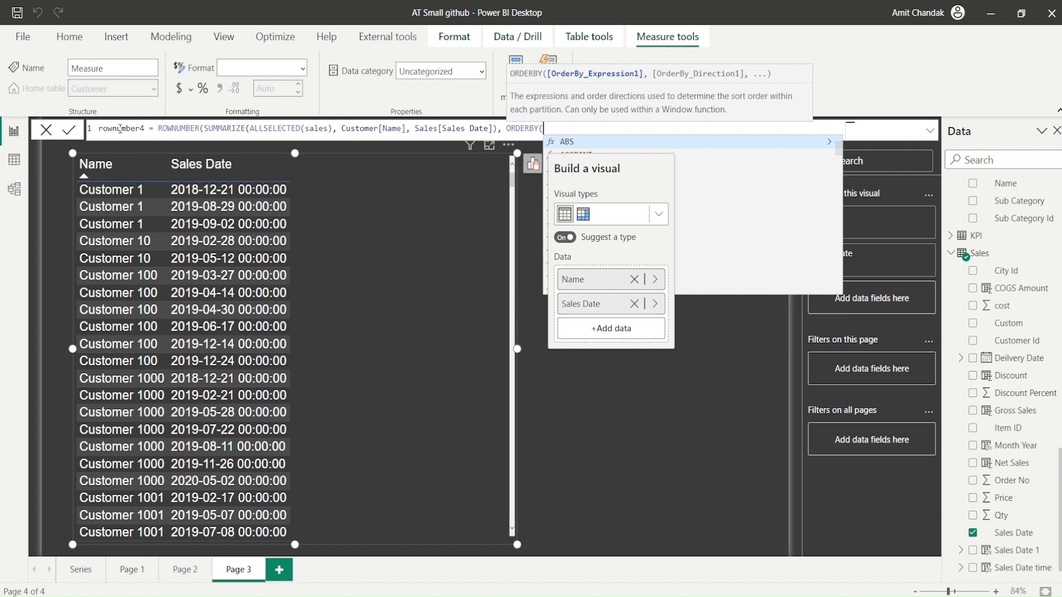
pyautogui.write('sal')
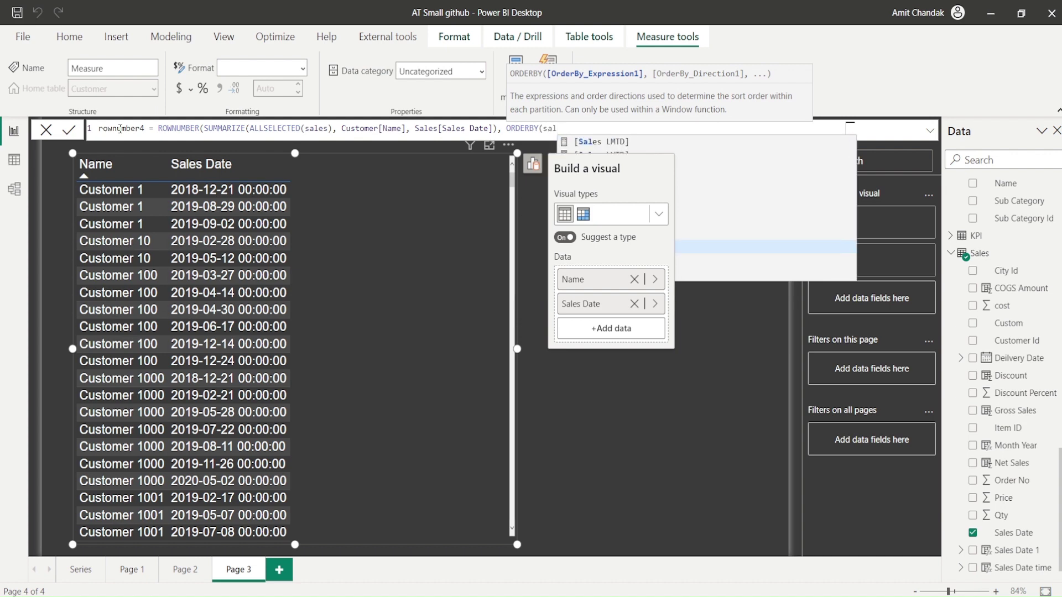
pyautogui.write('es[sa')
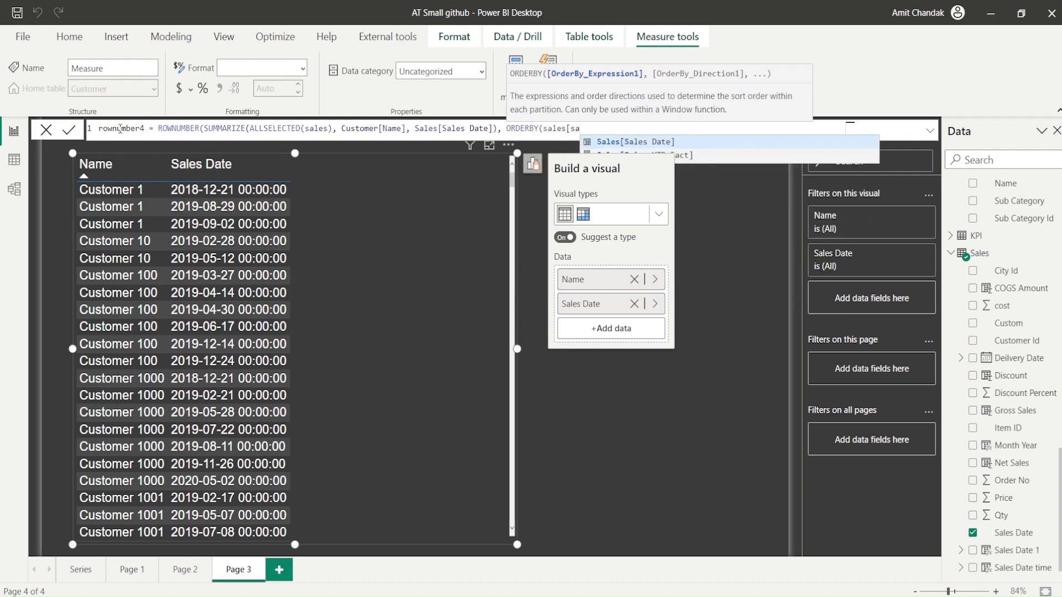
pyautogui.press('Tab')
pyautogui.write(')')
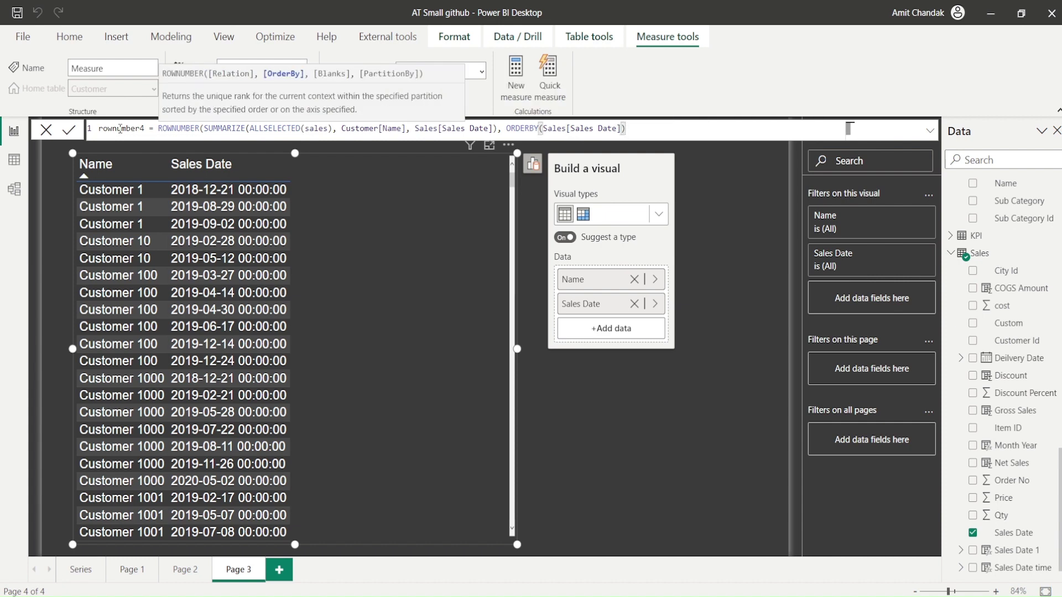
# - Add PARTITIONBY(Customer[Name]) after the ordering argument, close the rownumber4 formula and commit the measure
pyautogui.write(',,')
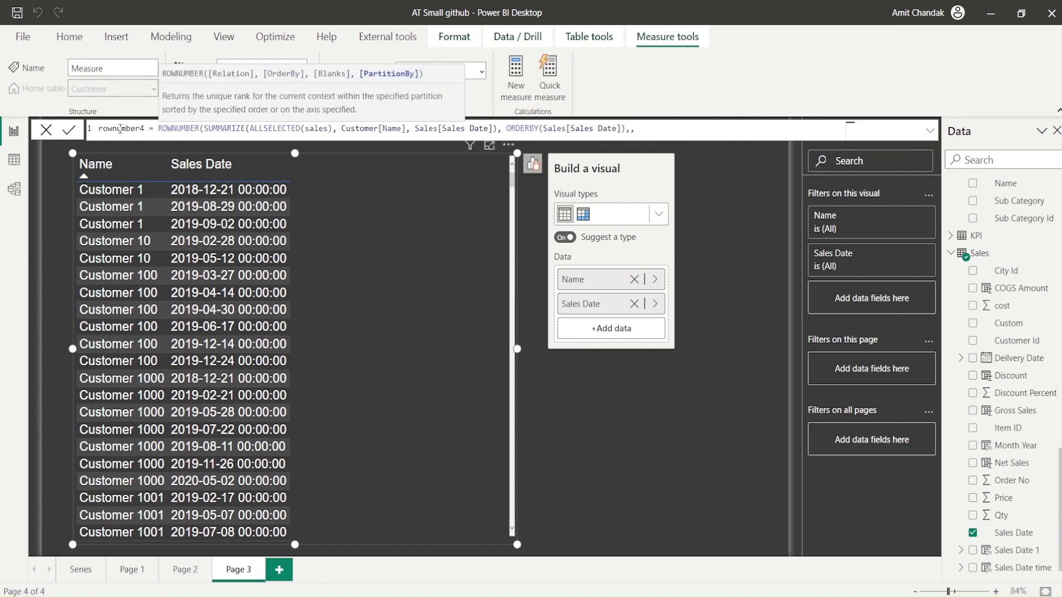
pyautogui.press('BackSpace')
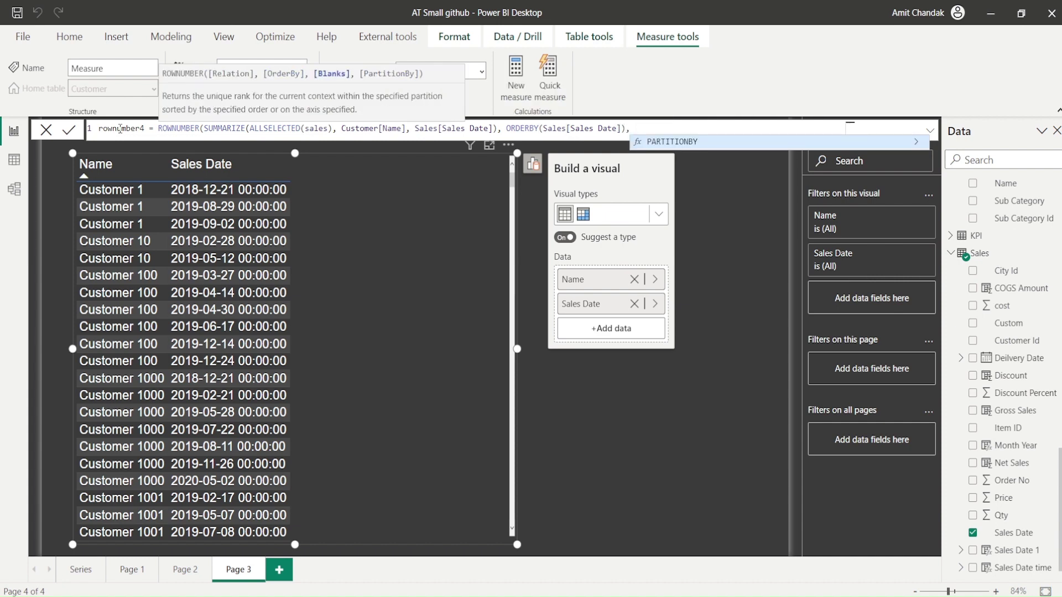
pyautogui.press('Tab')
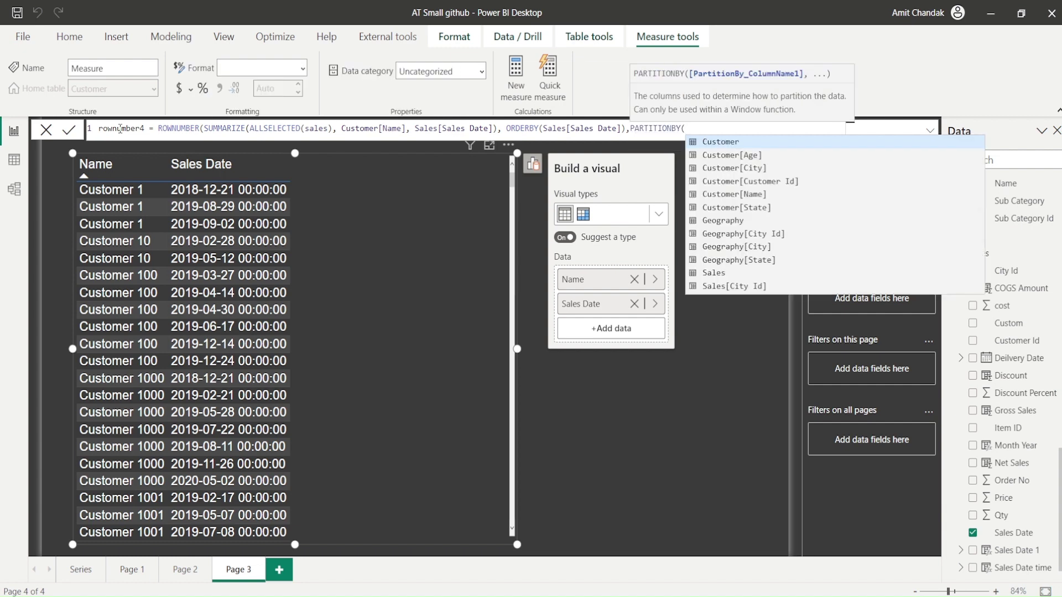
pyautogui.write('Cust')
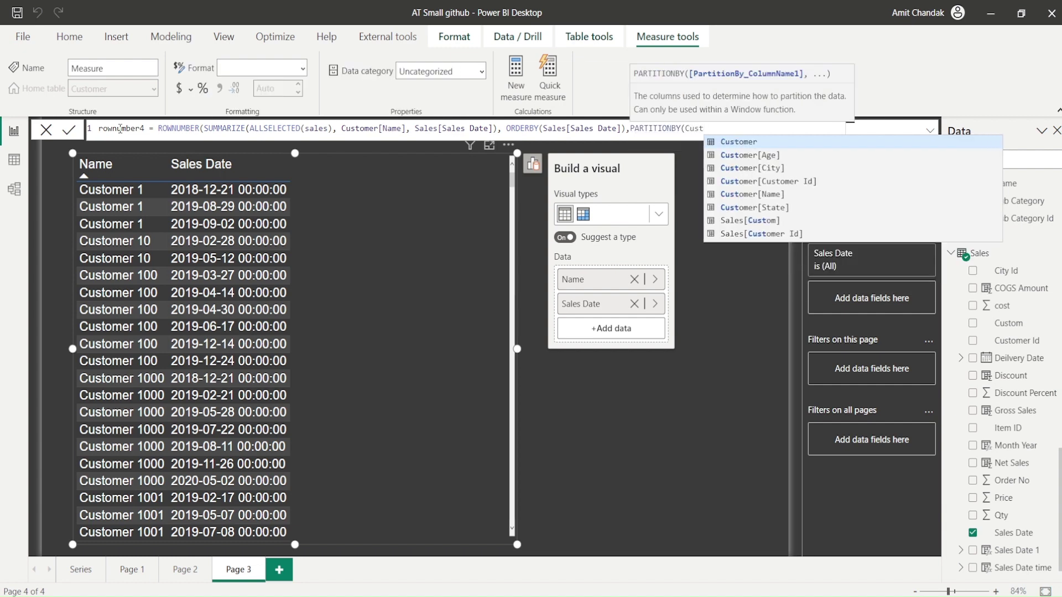
pyautogui.write('om')
pyautogui.press('Down')
pyautogui.press('Down')
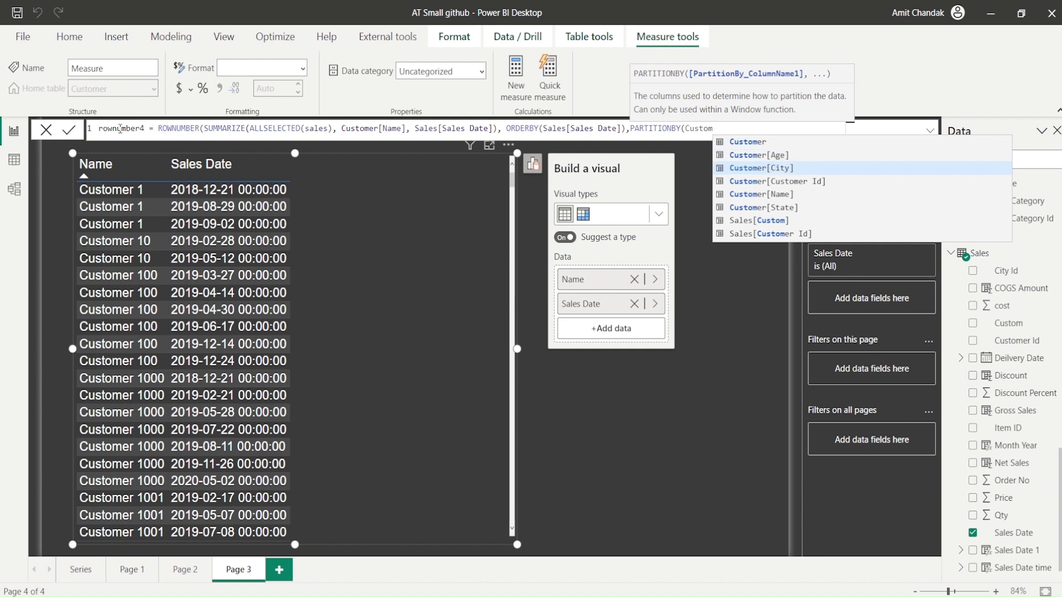
pyautogui.press('Down')
pyautogui.press('Down')
pyautogui.press('Tab')
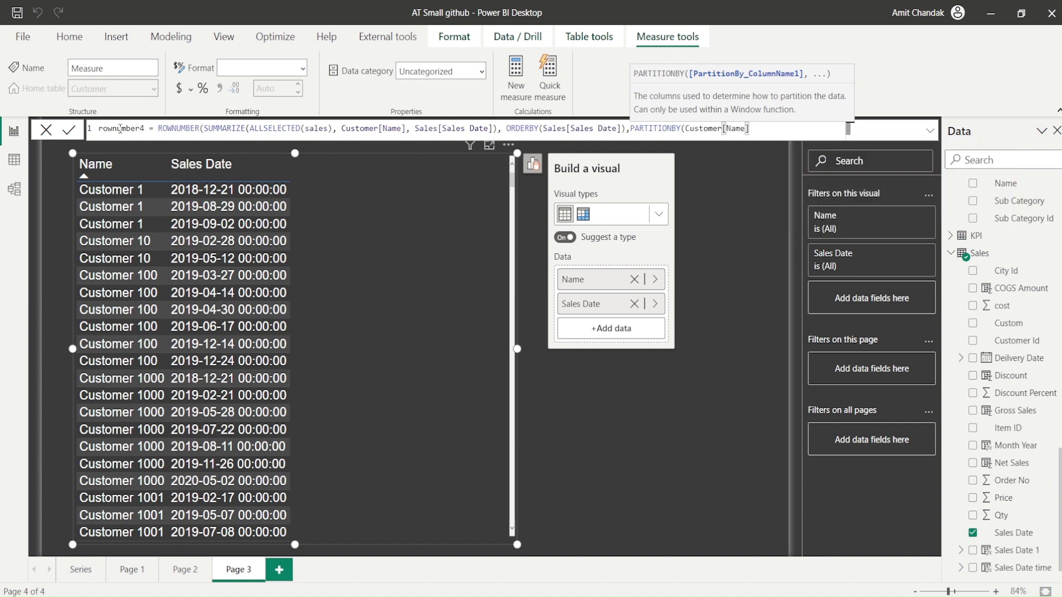
pyautogui.write('))')
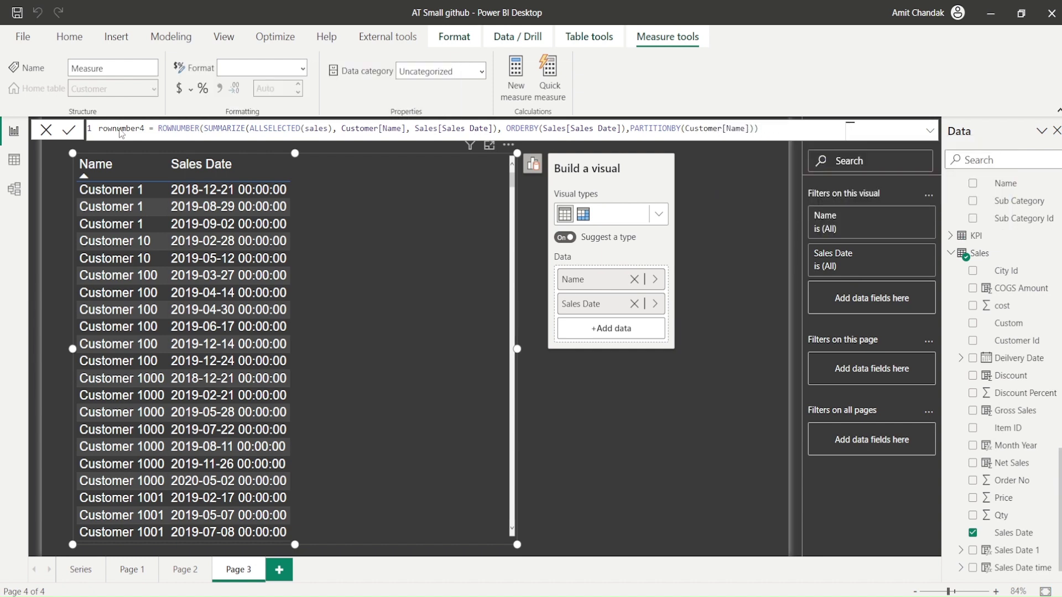
pyautogui.press('Return')
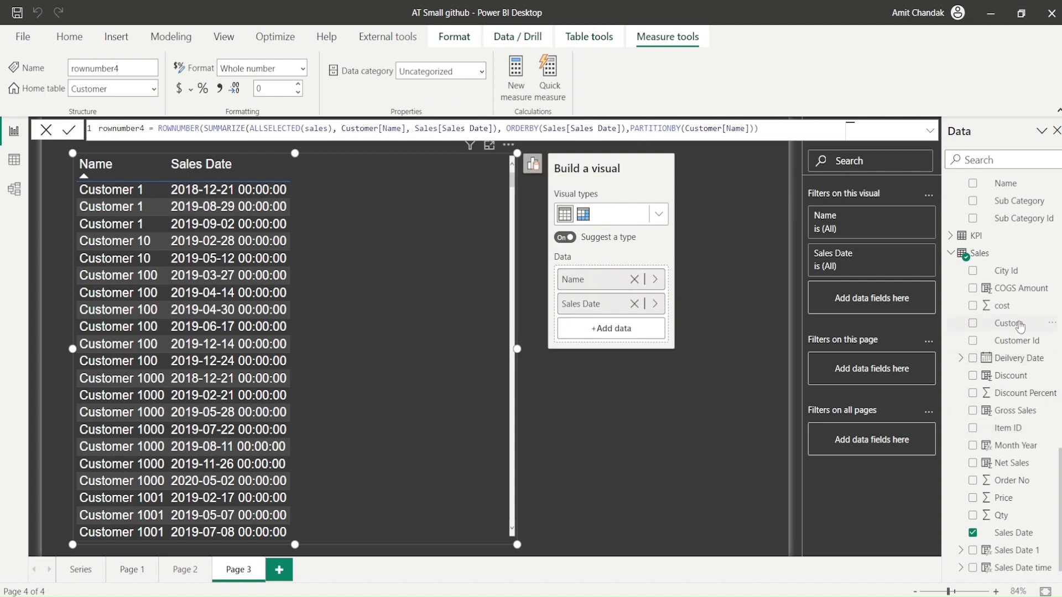
# - Add the rownumber4 measure to the Name and Sales Date visual and set the visual type back to table
pyautogui.scroll(10, 999, 326)
pyautogui.scroll(3, 998, 326)
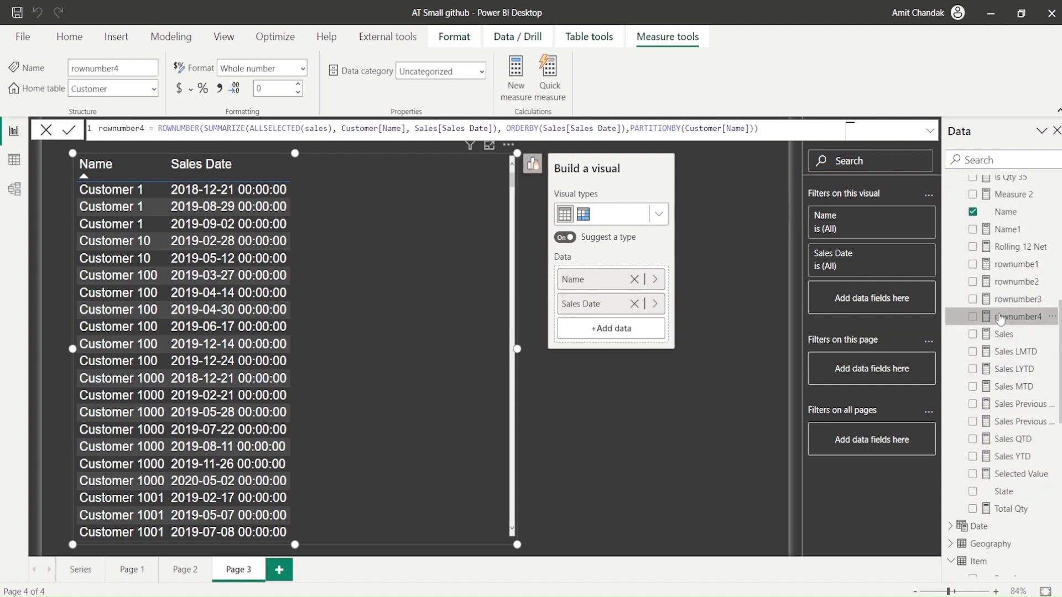
pyautogui.moveTo(1003, 318); pyautogui.dragTo(370, 231)
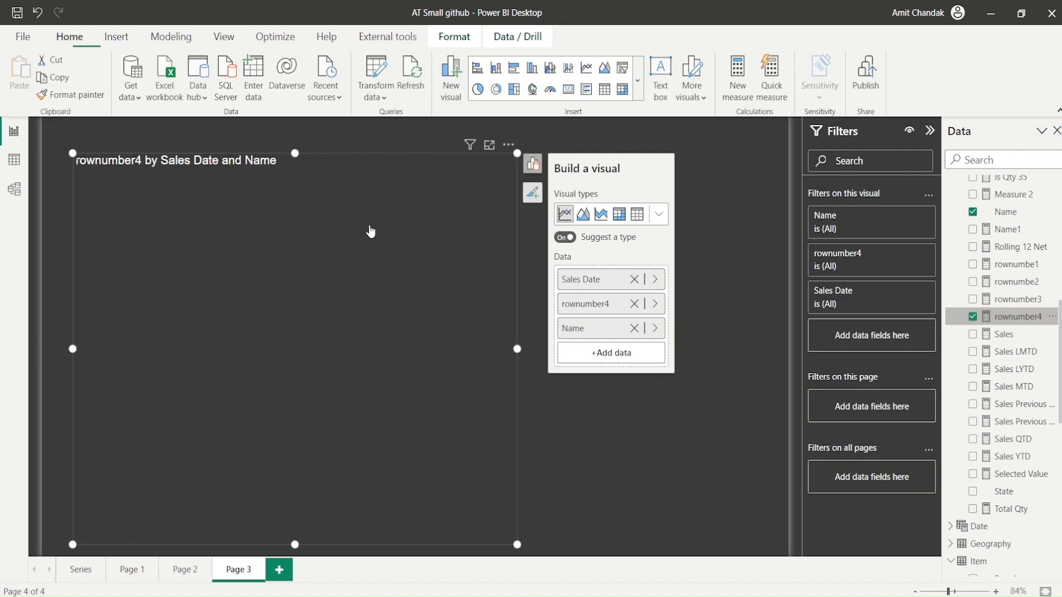
pyautogui.click(660, 216)
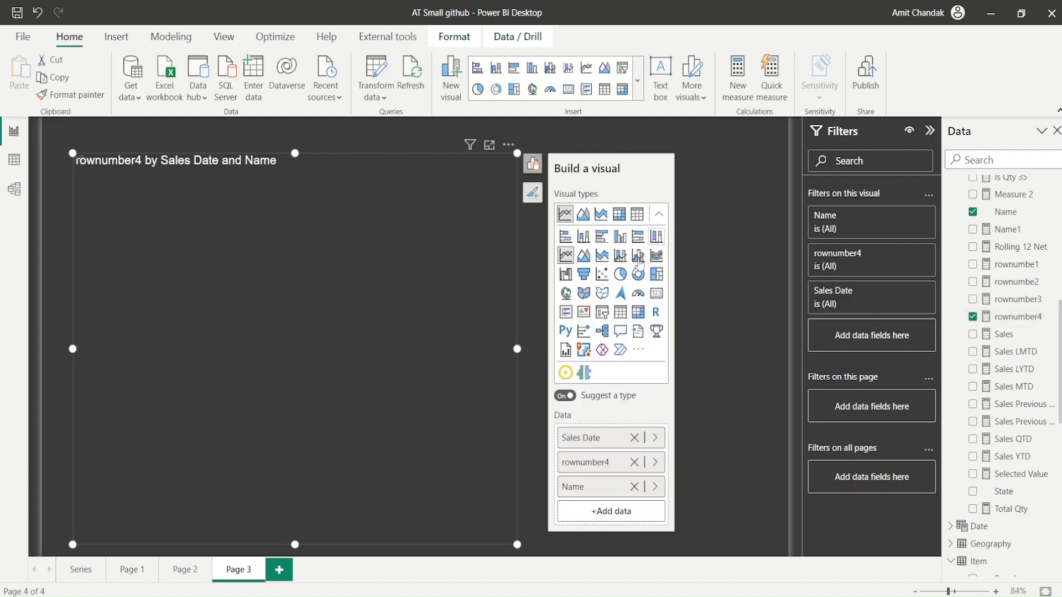
pyautogui.click(638, 217)
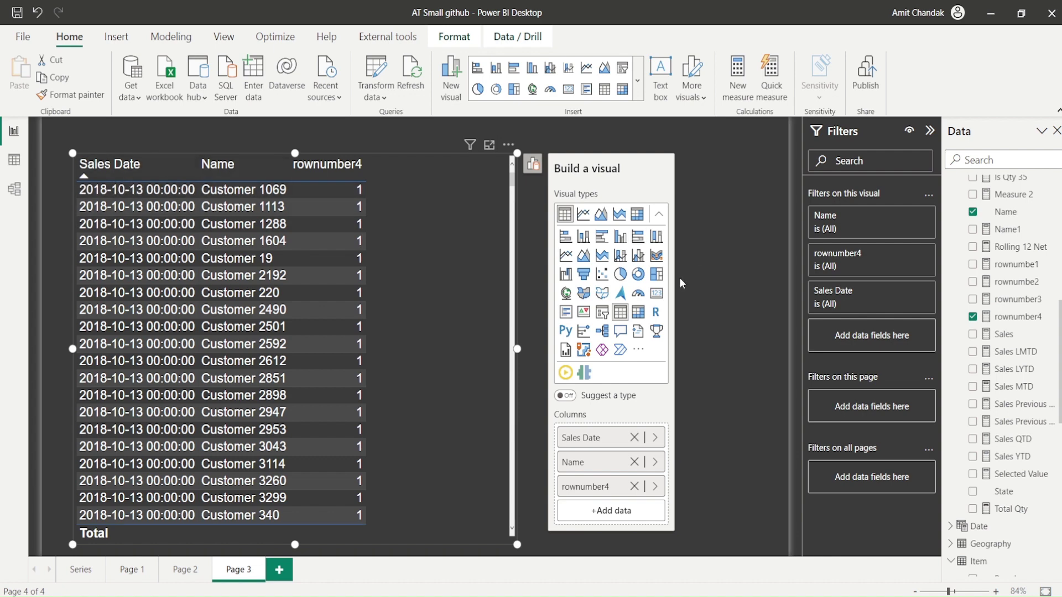
# - Move Name ahead of Sales Date in the table's columns and sort the table by Name in ascending order
pyautogui.moveTo(606, 462); pyautogui.dragTo(597, 434)
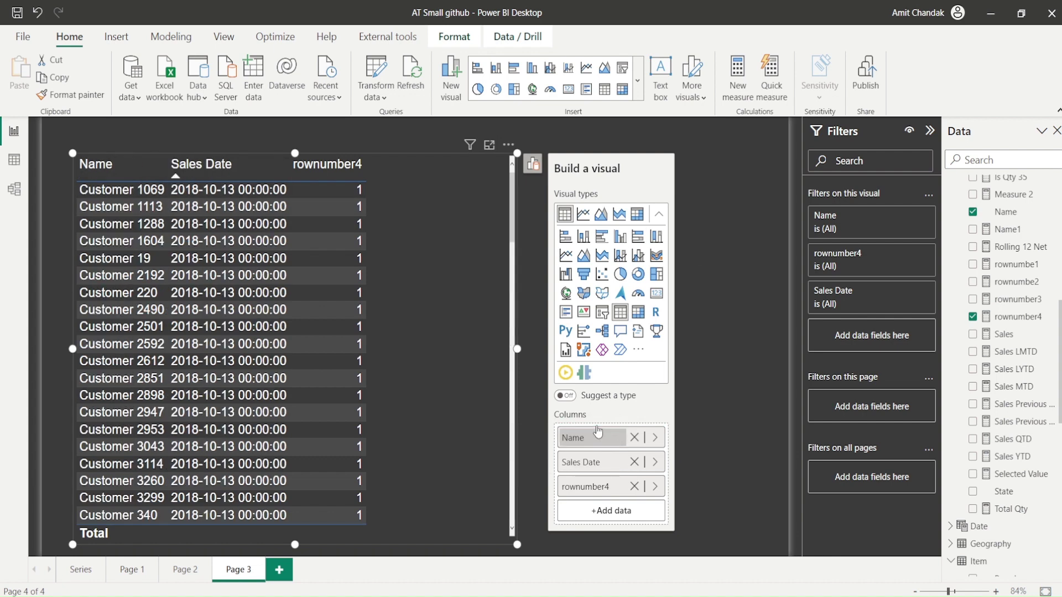
pyautogui.click(107, 175)
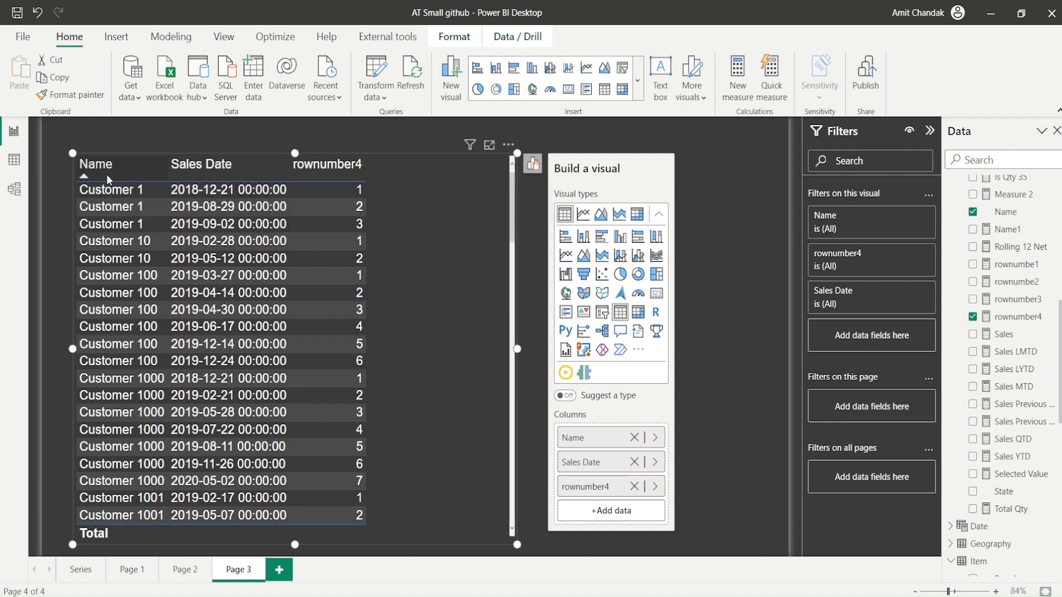